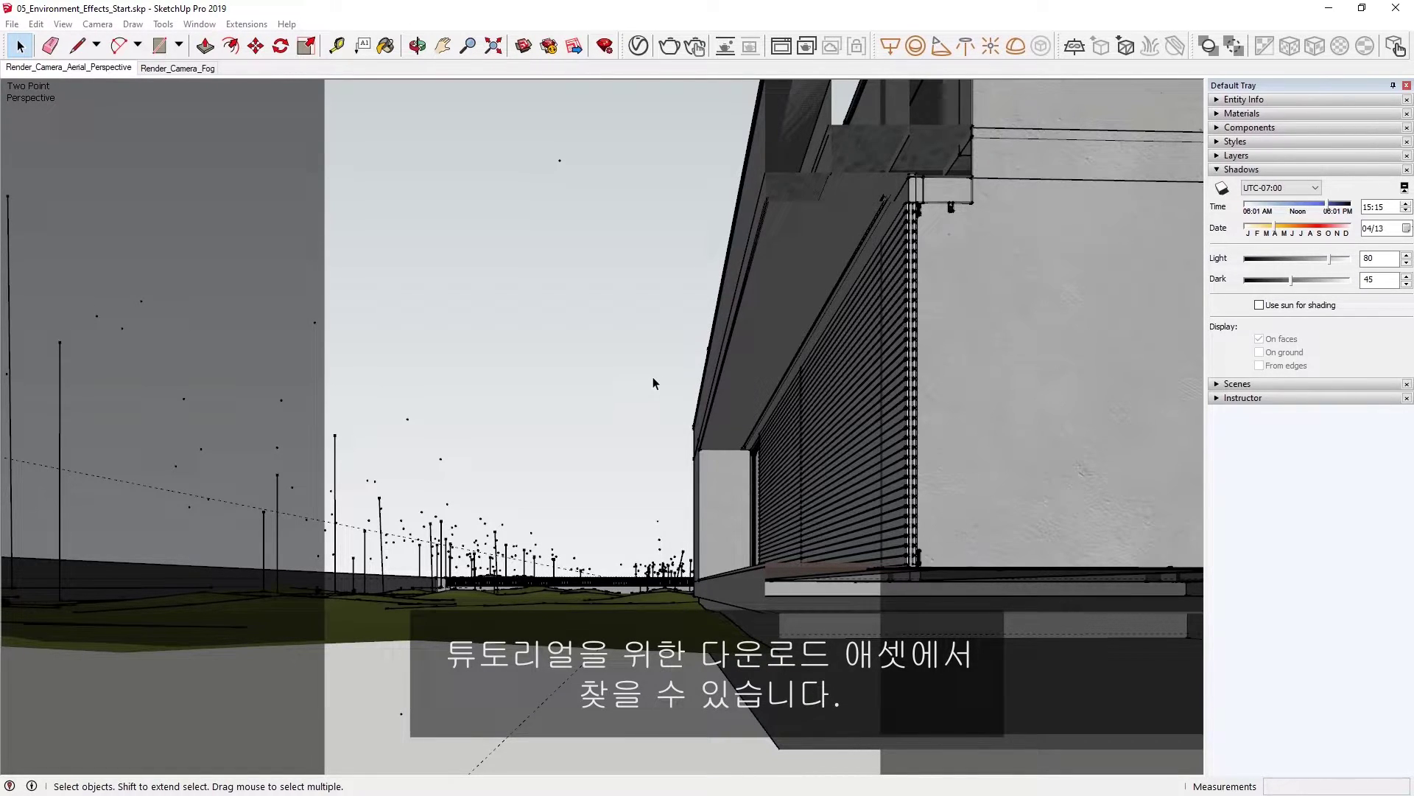
Open the V-Ray Asset Editor and start an interactive render of the deck and building view
click(638, 46)
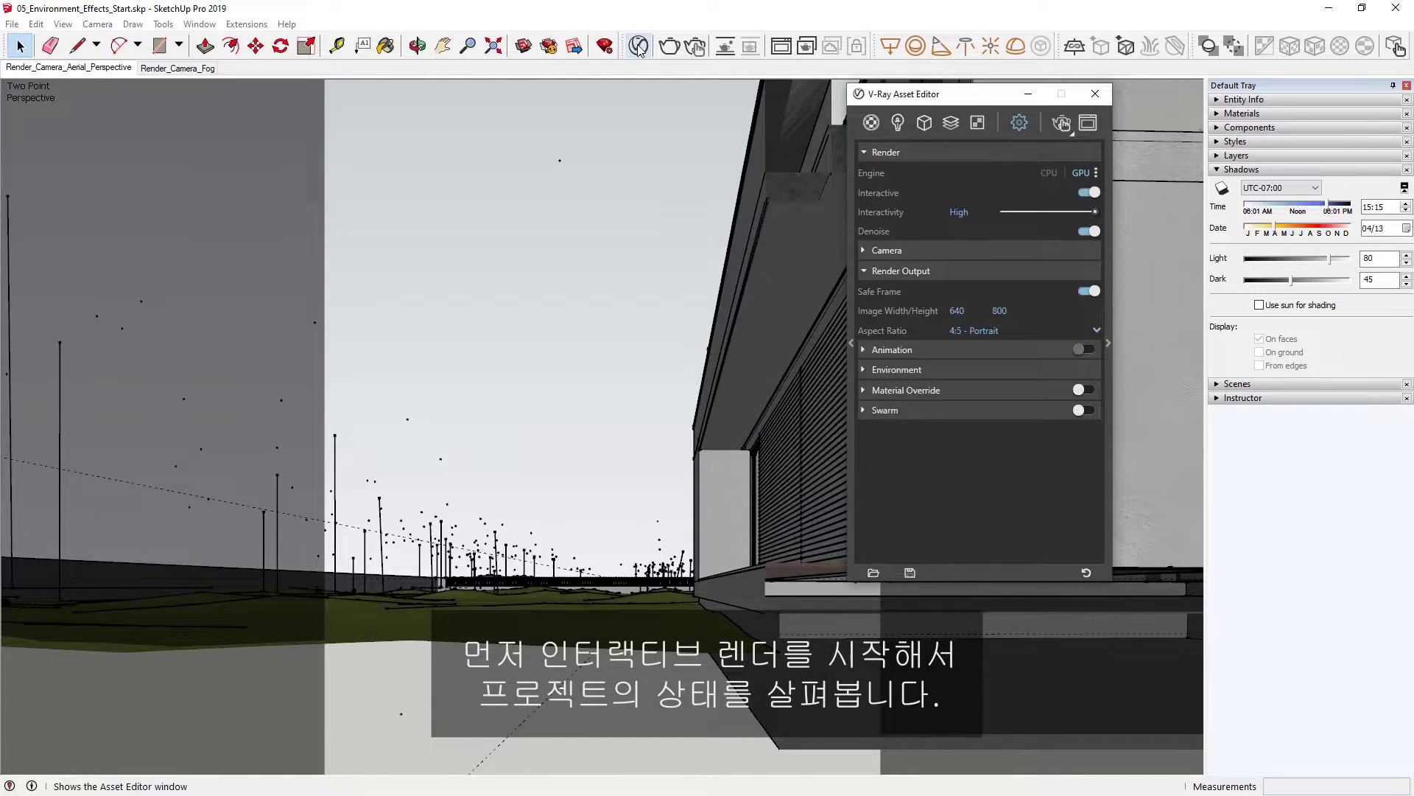
click(1063, 124)
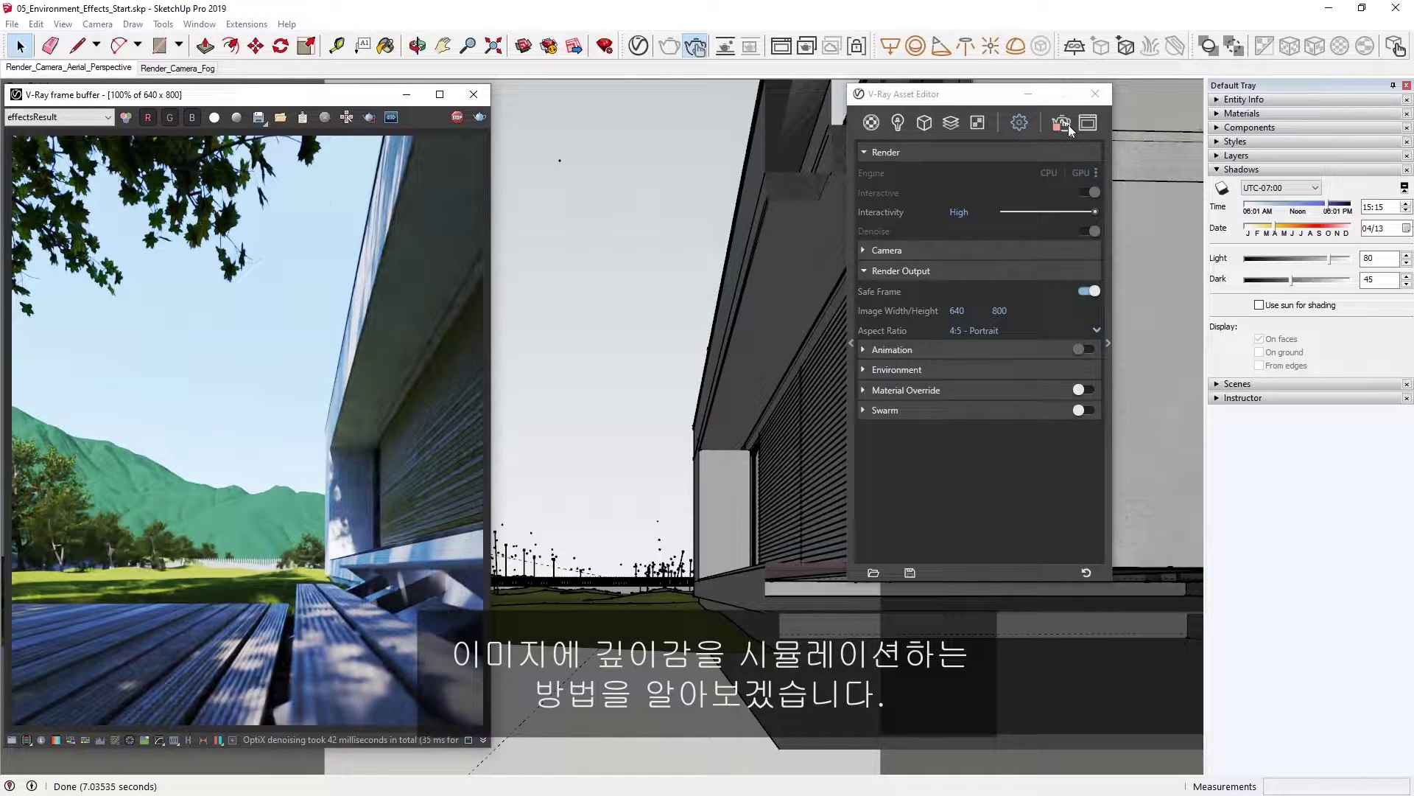
In the expanded settings panel, switch on Volumetric Environment with Aerial Perspective
click(1110, 343)
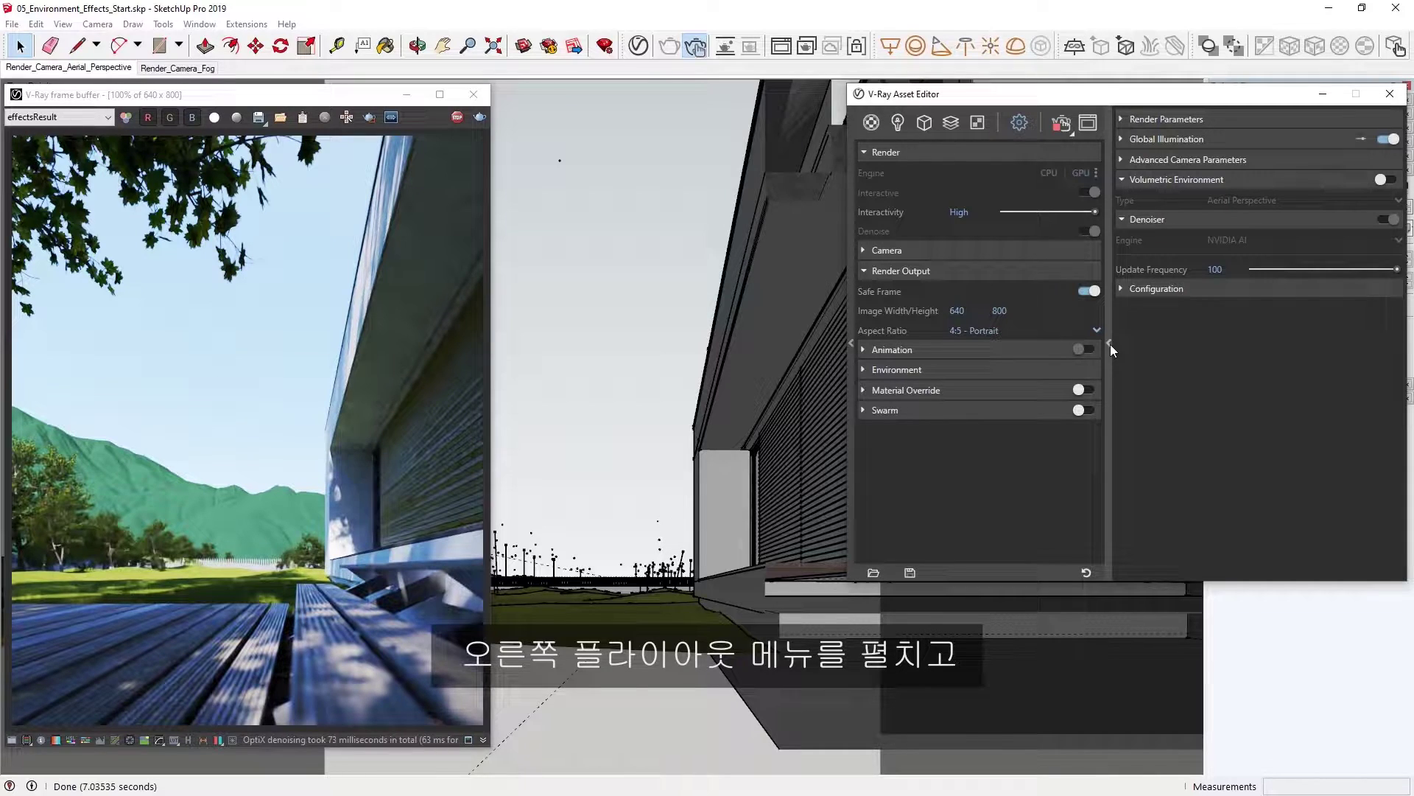
click(1385, 180)
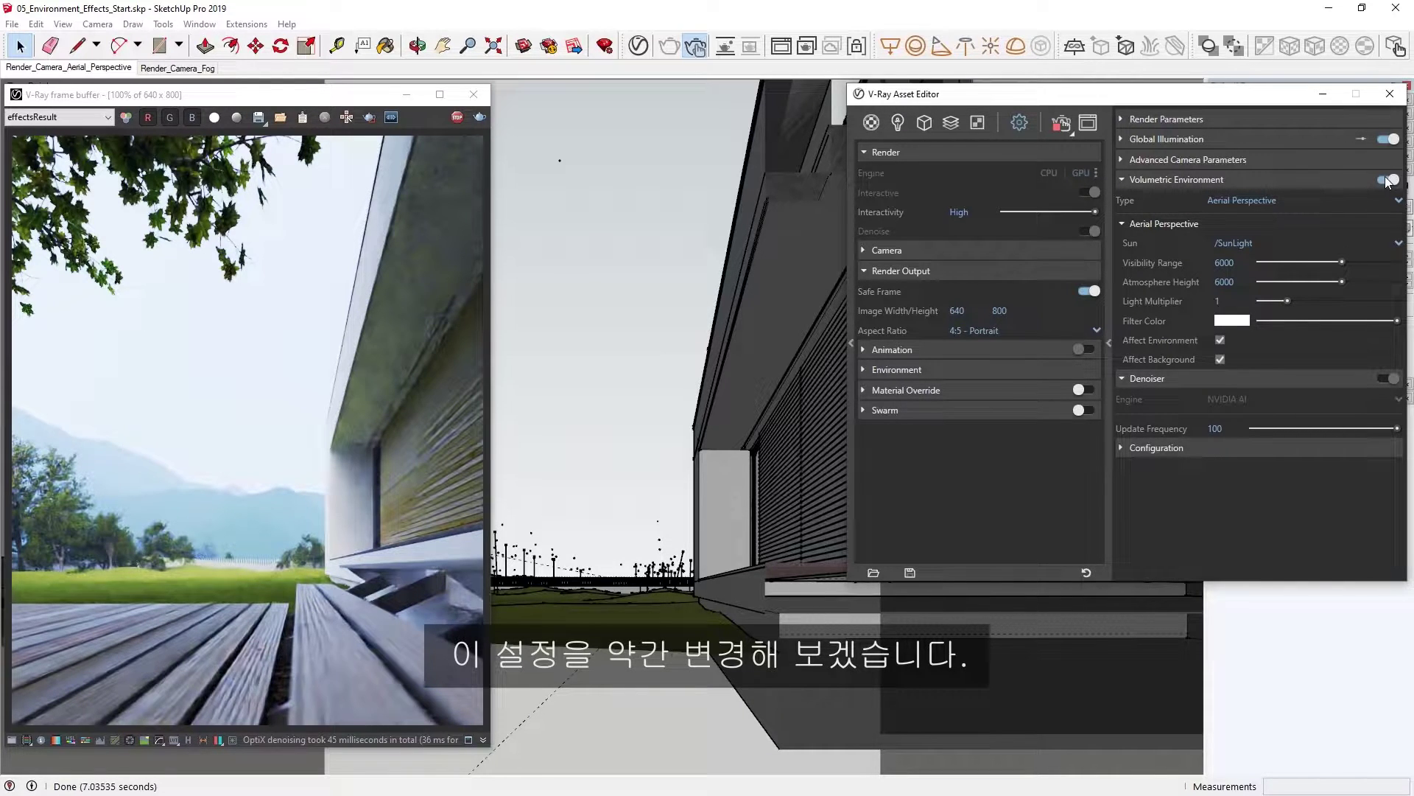
Set the Aerial Perspective Visibility Range to 50000
double_click(1225, 263)
text(50)
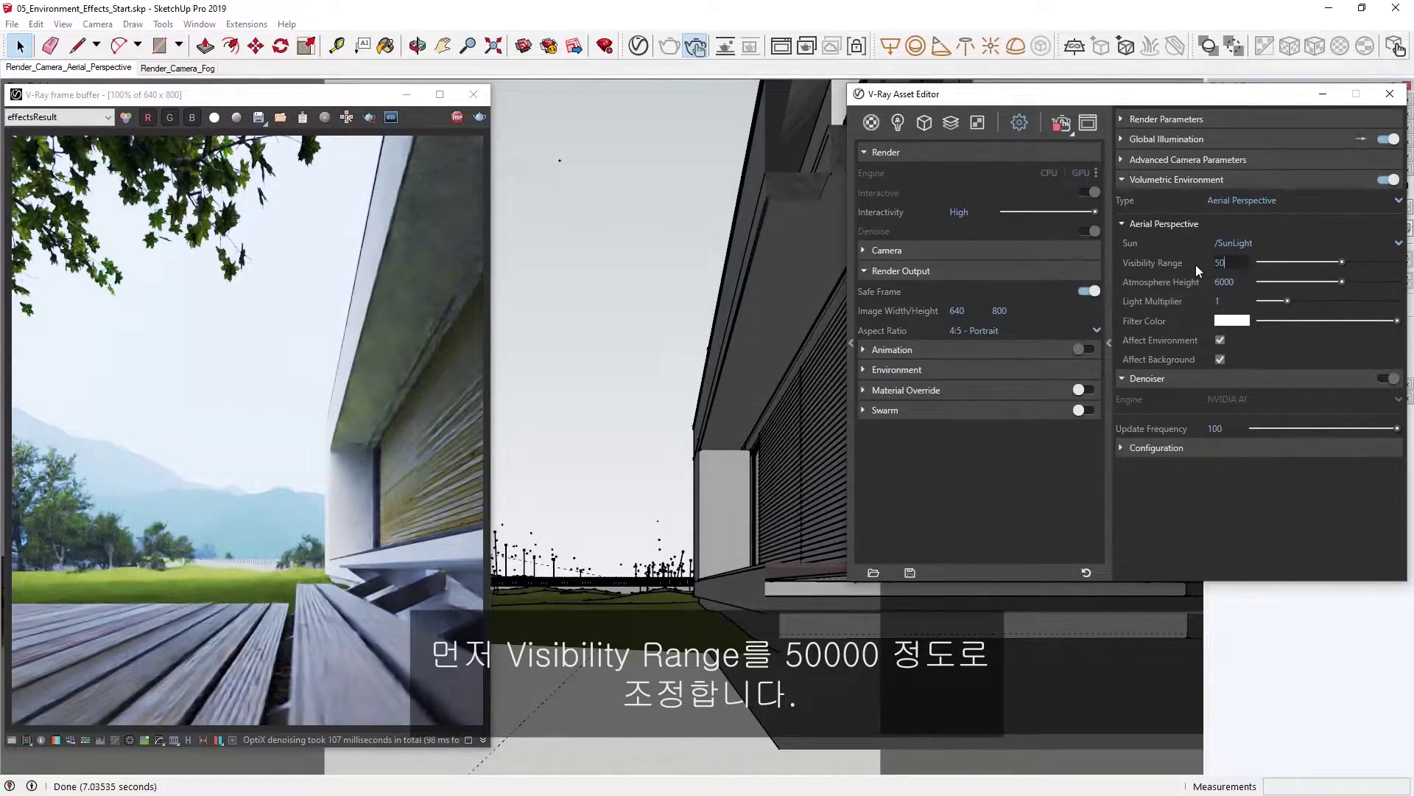
text(000)
key(Return)
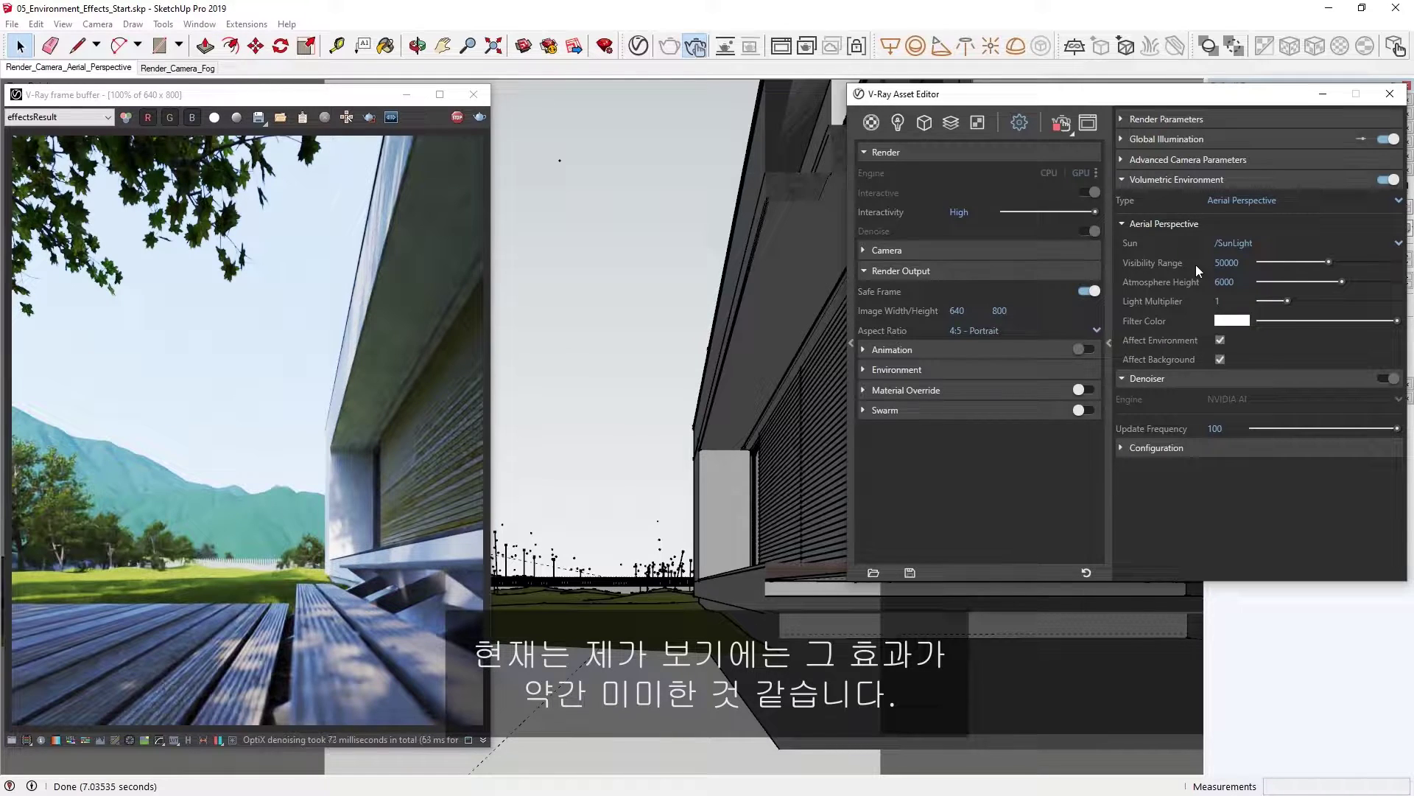
Enable Region Render on a left strip and set Visibility Range to 15000
click(369, 120)
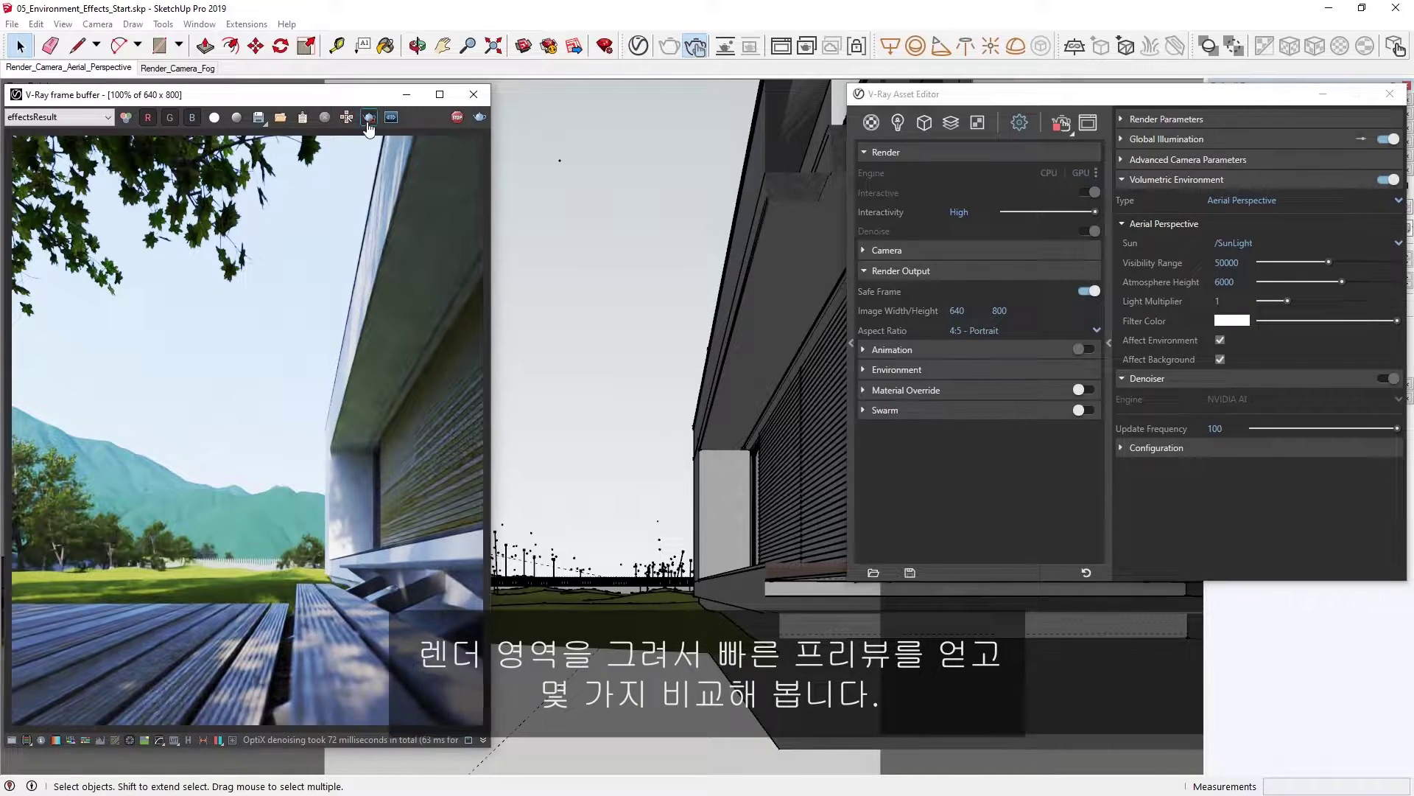
drag(12, 137, 137, 741)
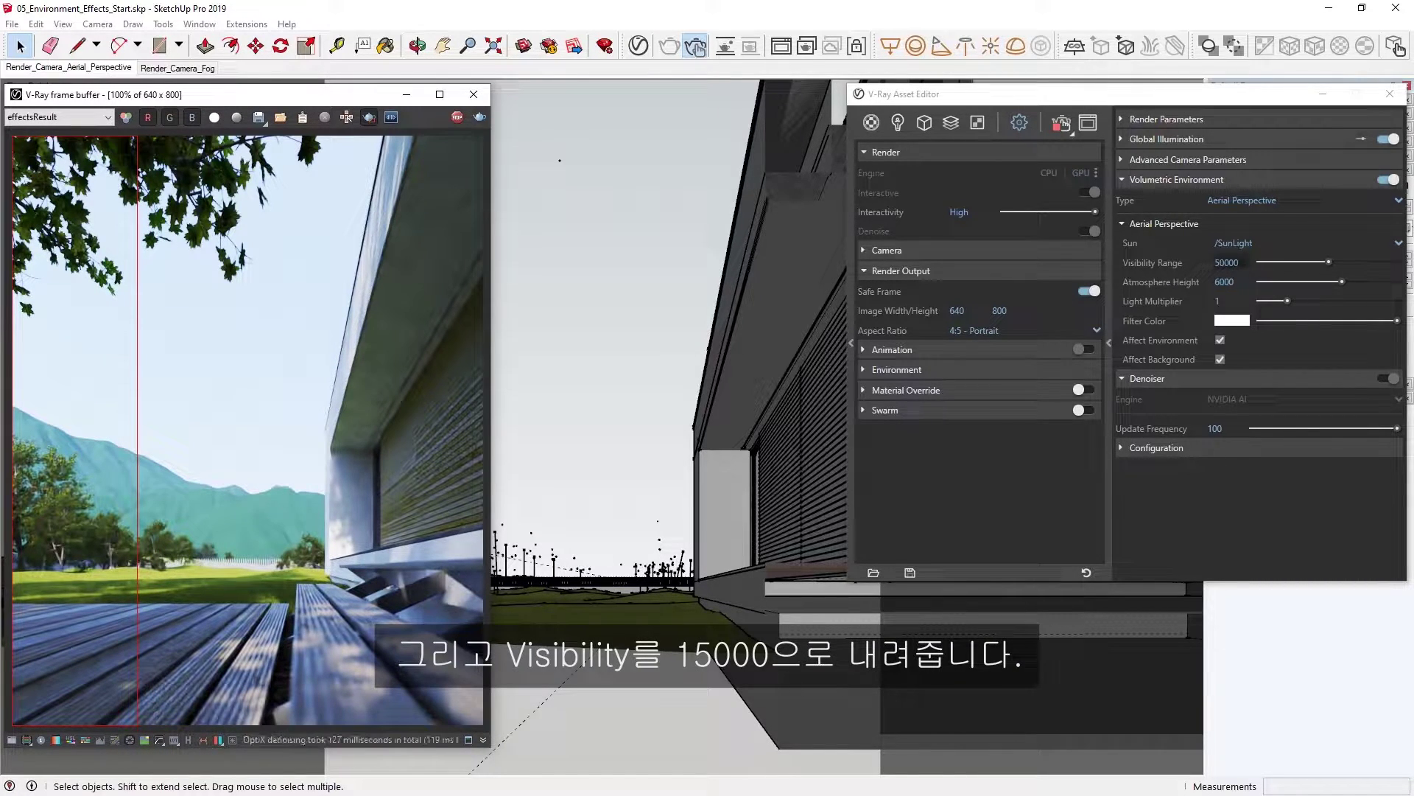
double_click(1243, 262)
text(15000)
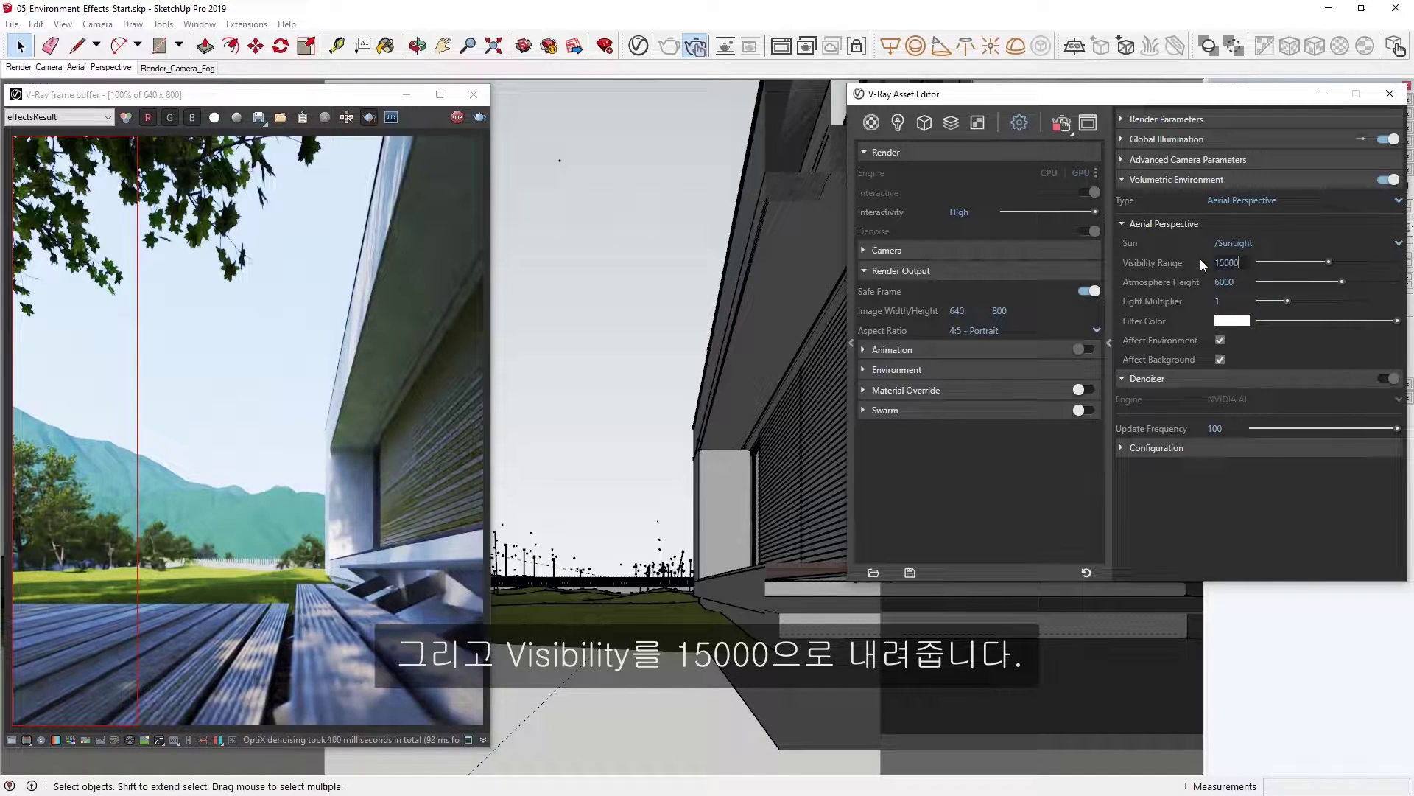
key(Return)
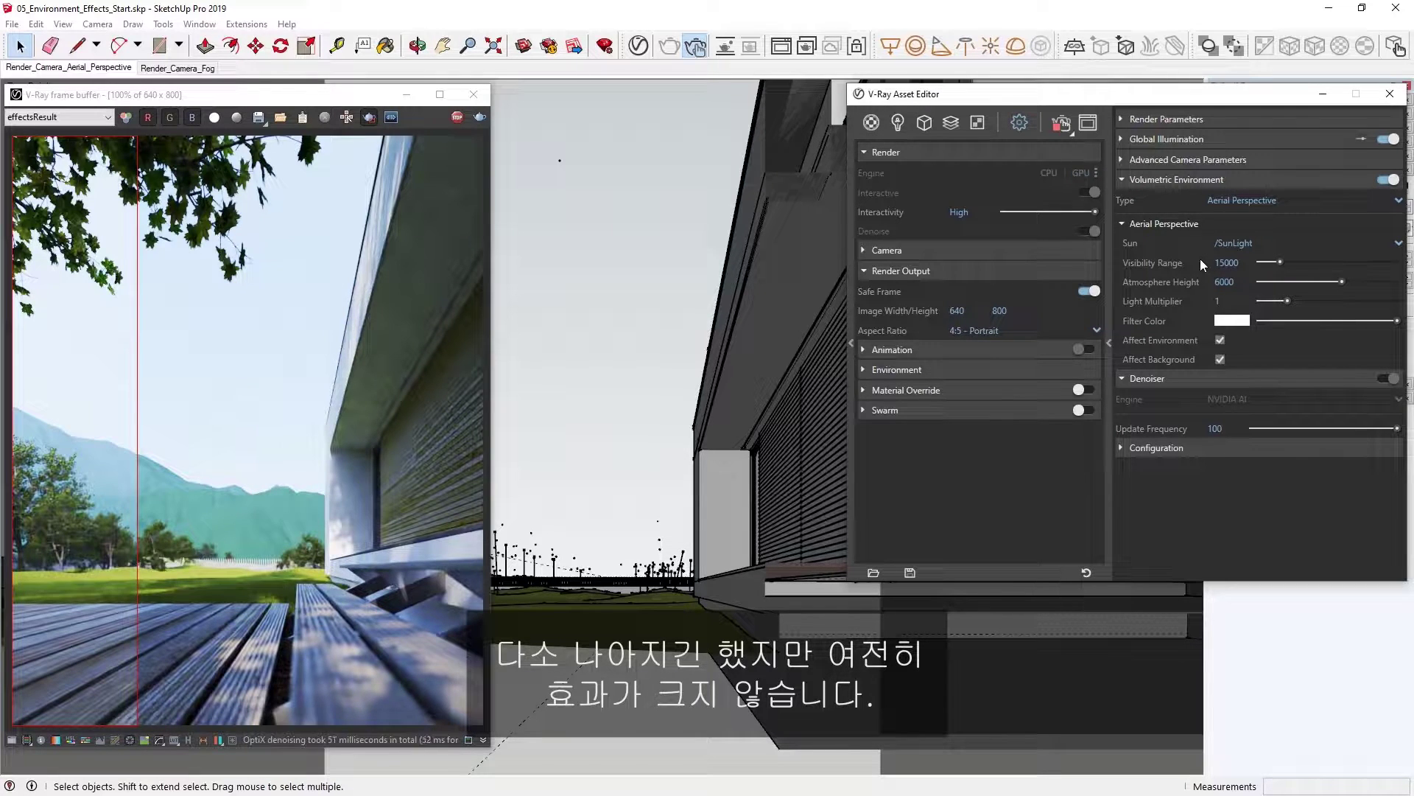
Redraw the render region as a middle vertical strip and set Visibility Range to 5000
drag(132, 137, 281, 744)
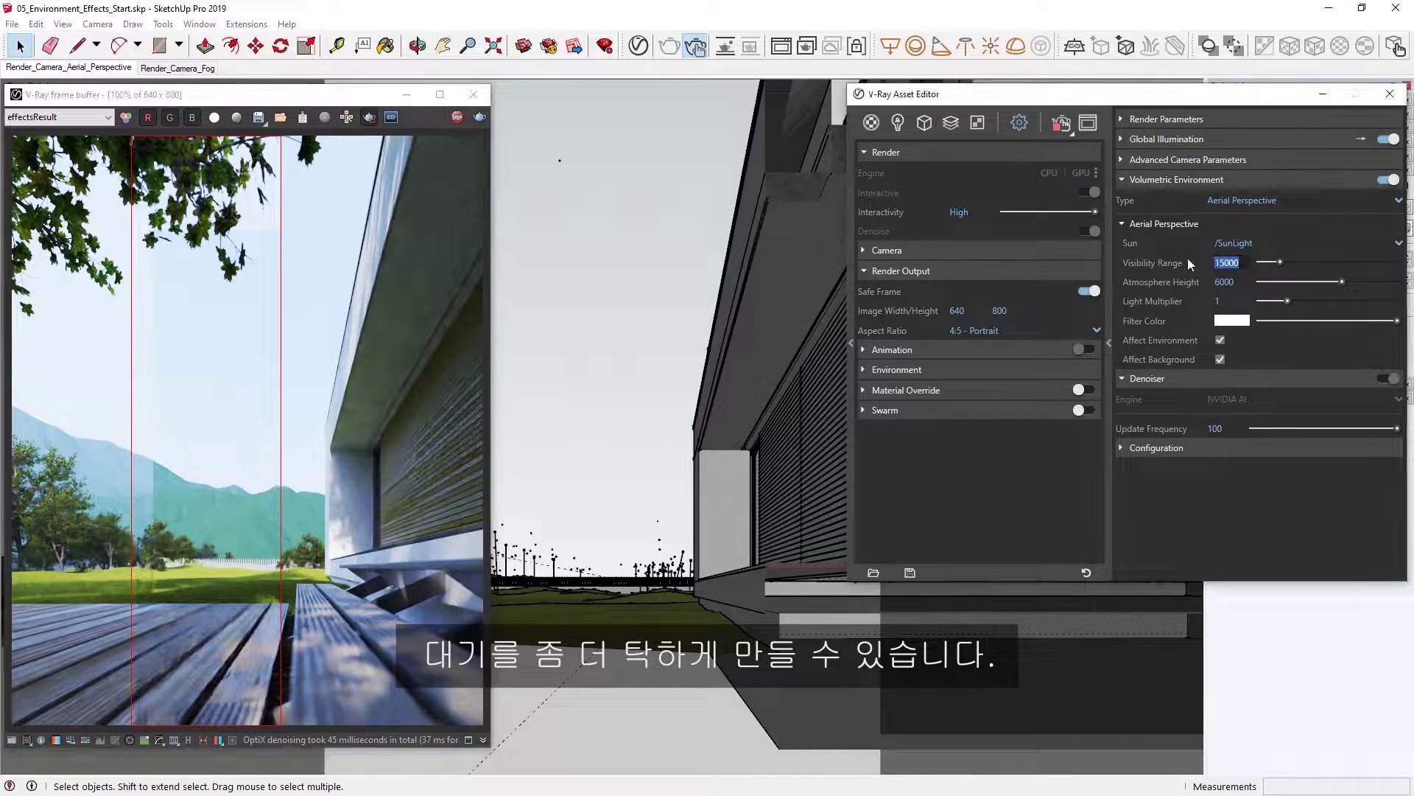
text(5000)
key(Return)
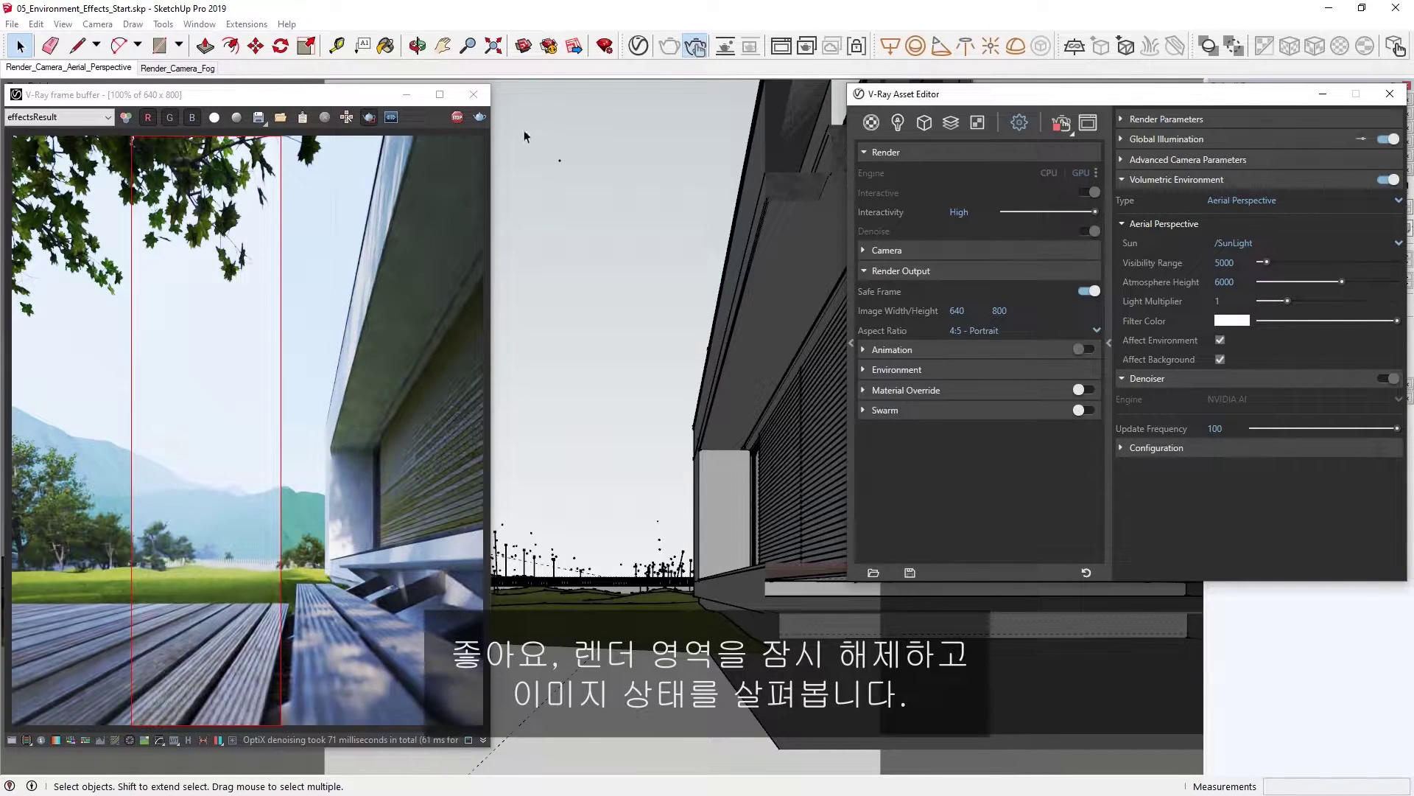
Turn off Region Render and set Atmosphere Height to 300
click(369, 119)
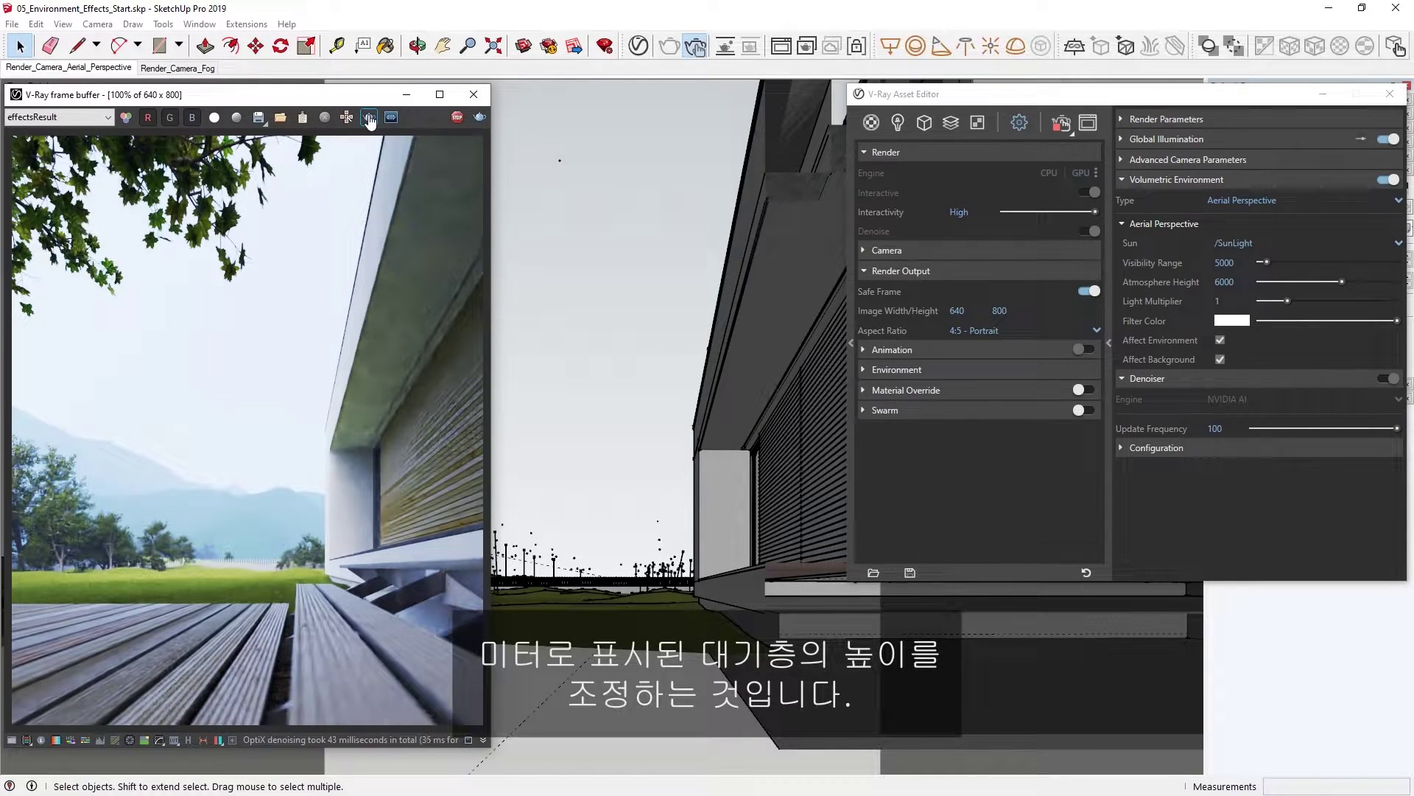
click(1226, 282)
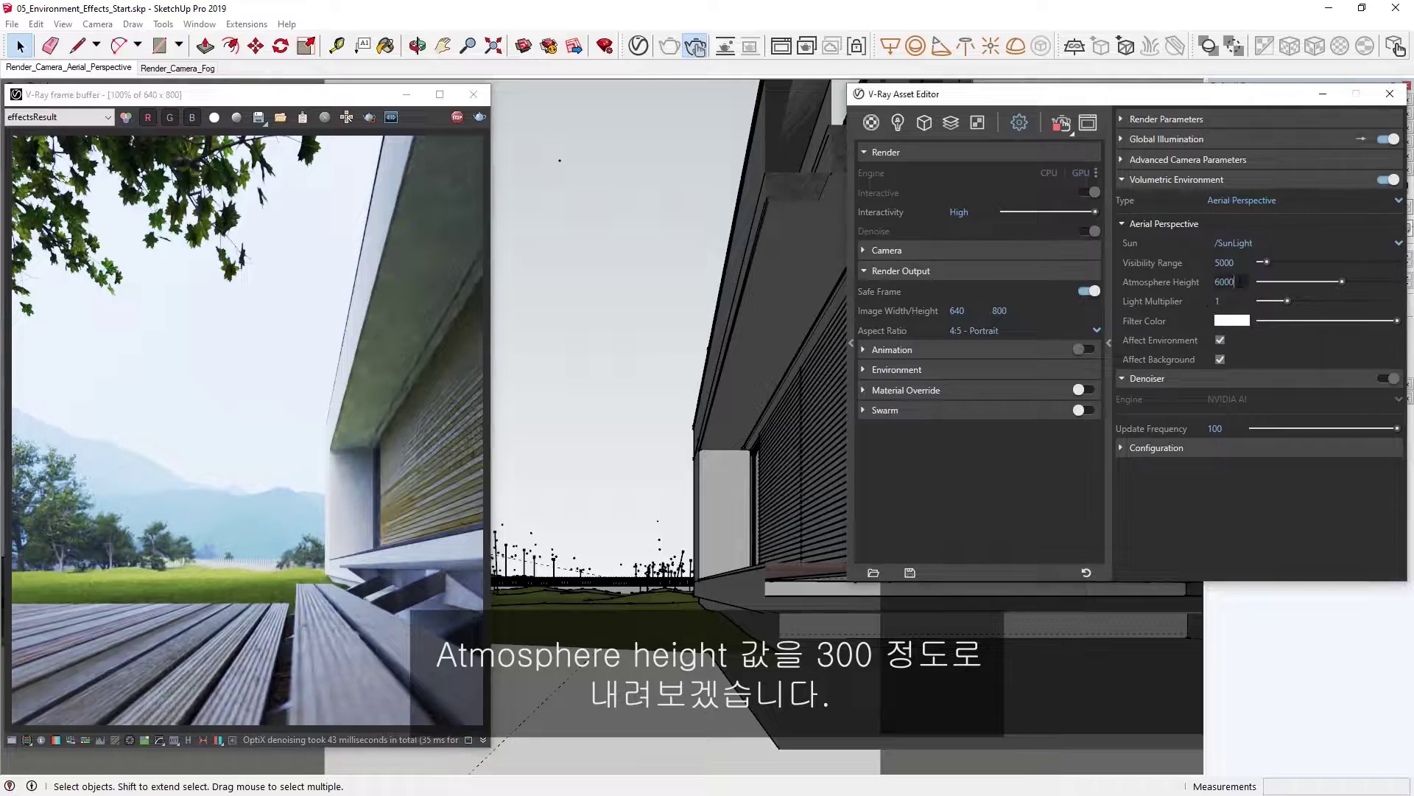
text(300)
key(Return)
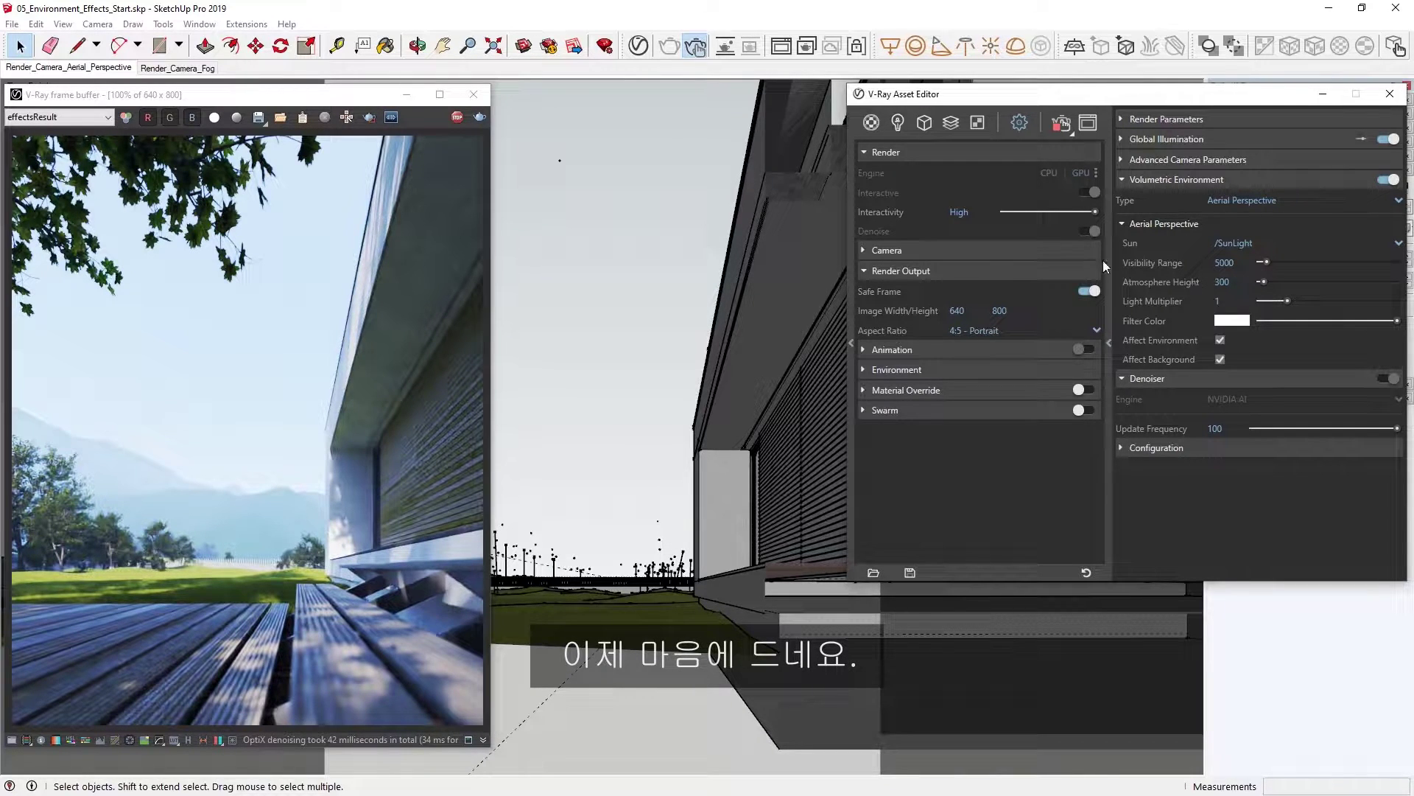
Stop rendering, disable Interactive, set output to 1200 × 1500, and choose V-Ray Denoiser
click(459, 119)
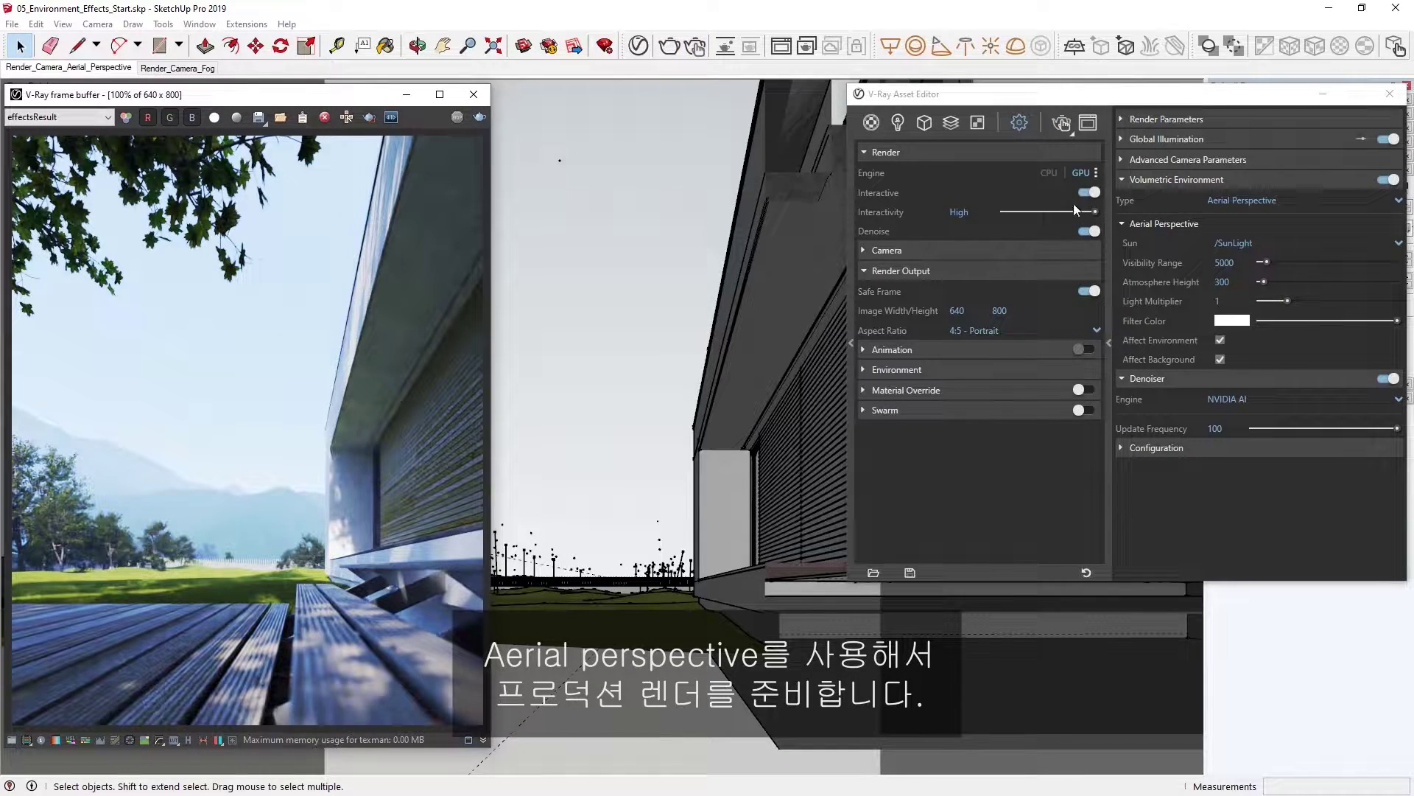
click(1092, 194)
click(1091, 193)
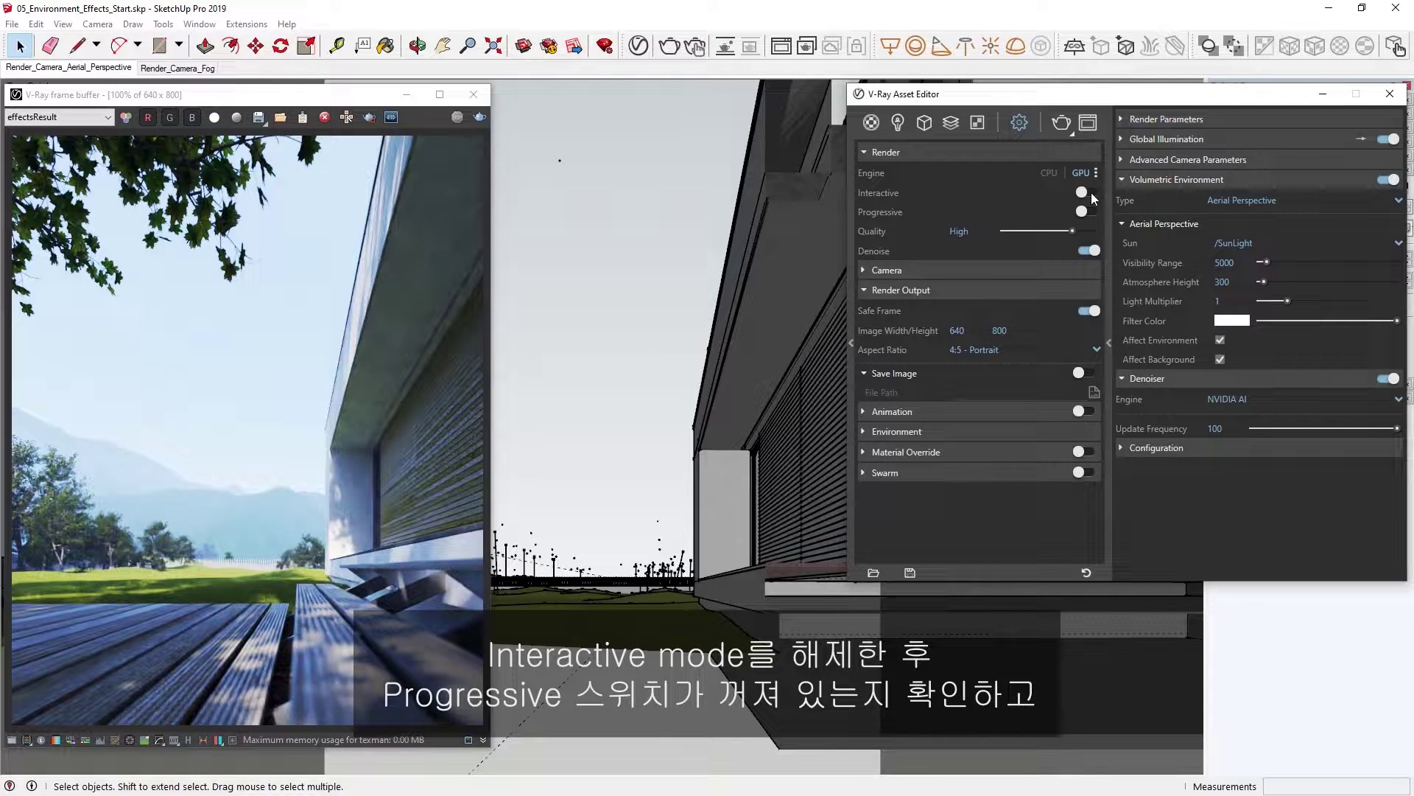
drag(1009, 329, 990, 331)
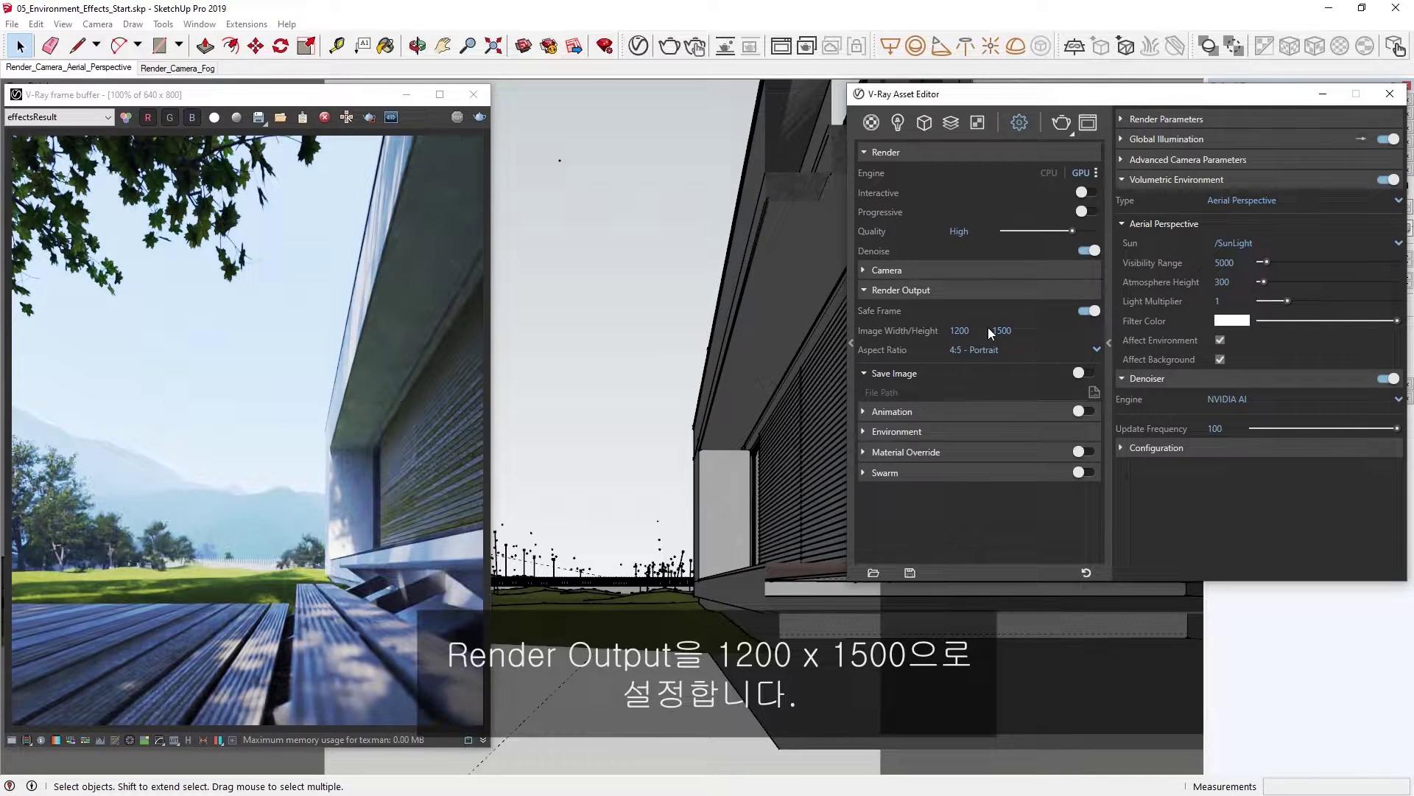
click(1233, 398)
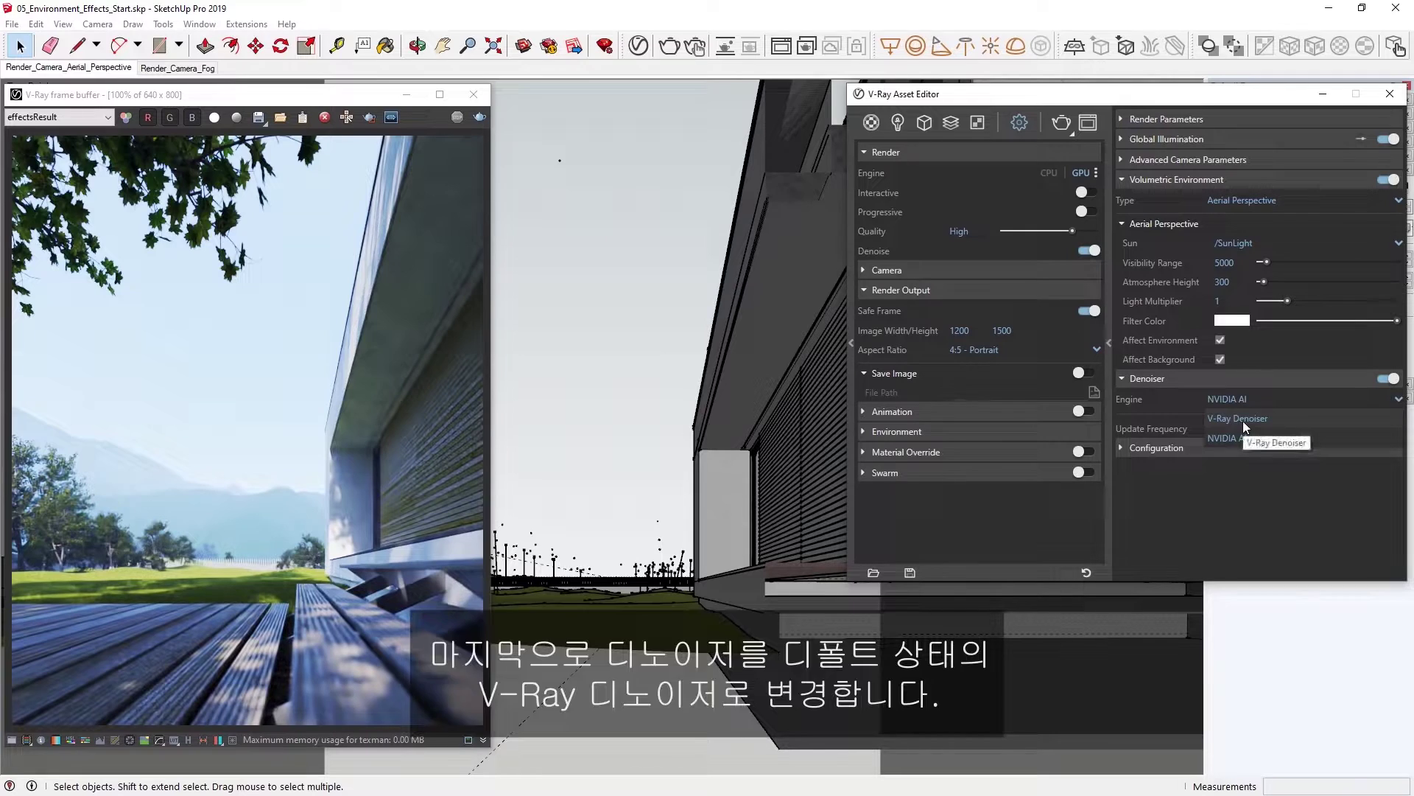
click(1244, 420)
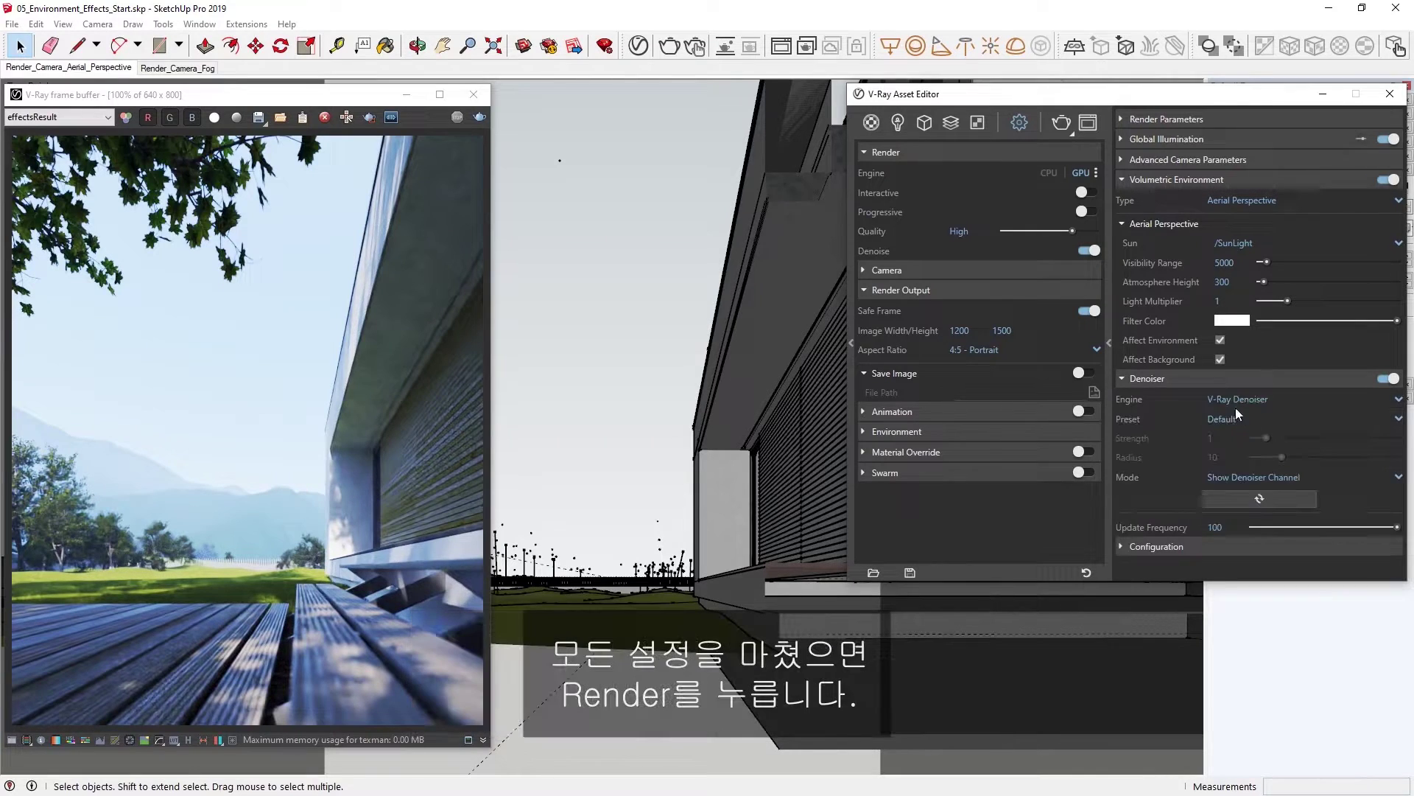
Render at 1200 × 1500 and name the PNG file Aerial_Perspective_Render
click(1061, 124)
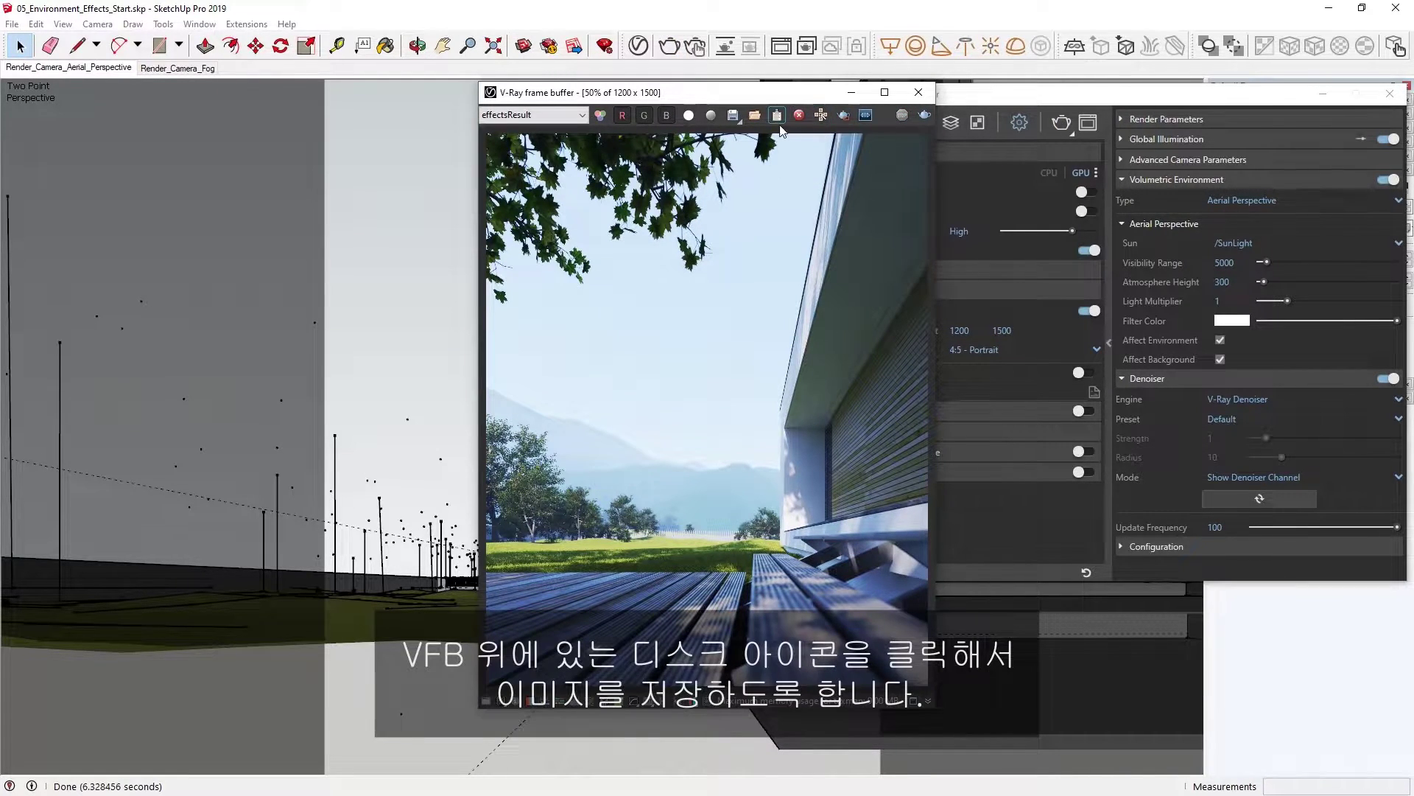
click(731, 116)
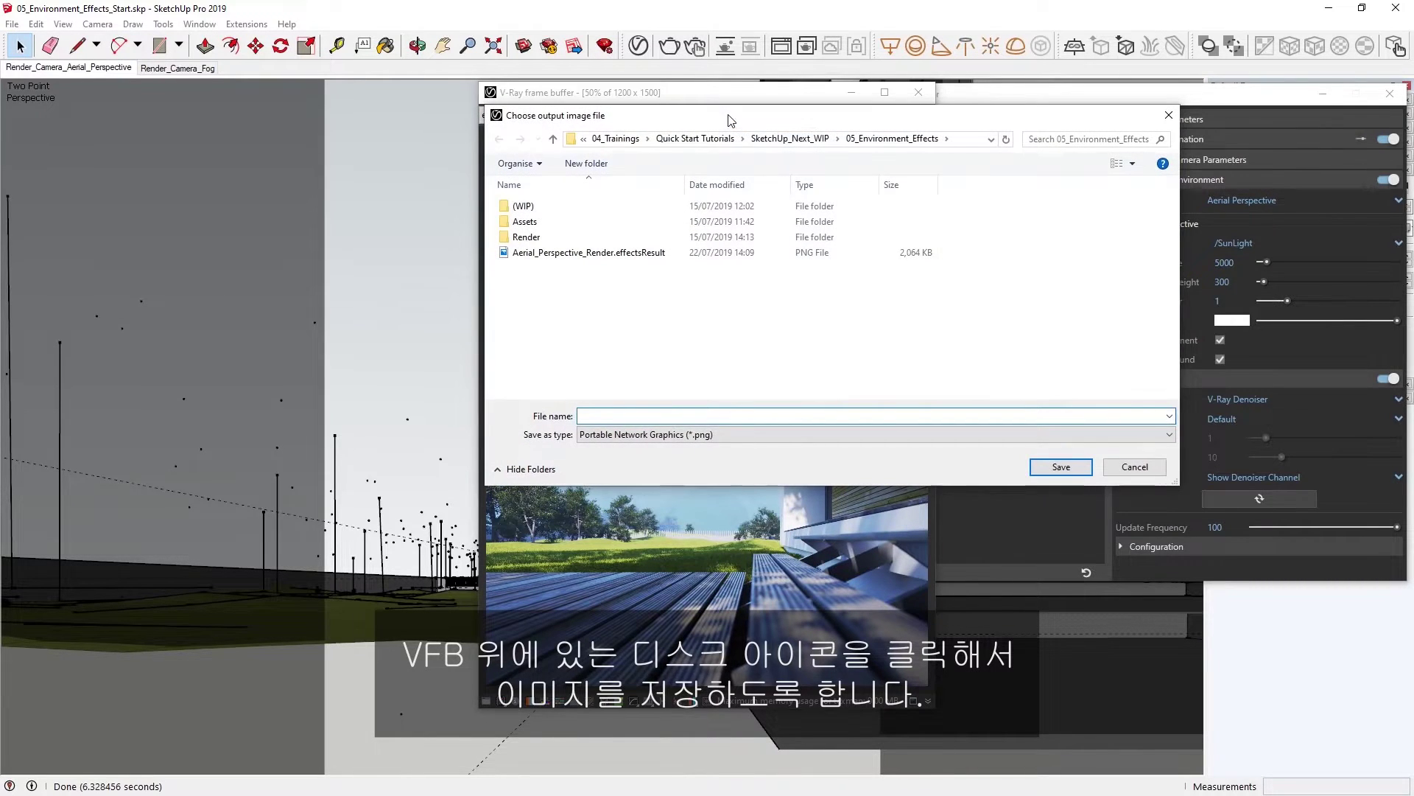
text(Aerial_Perspective_Render)
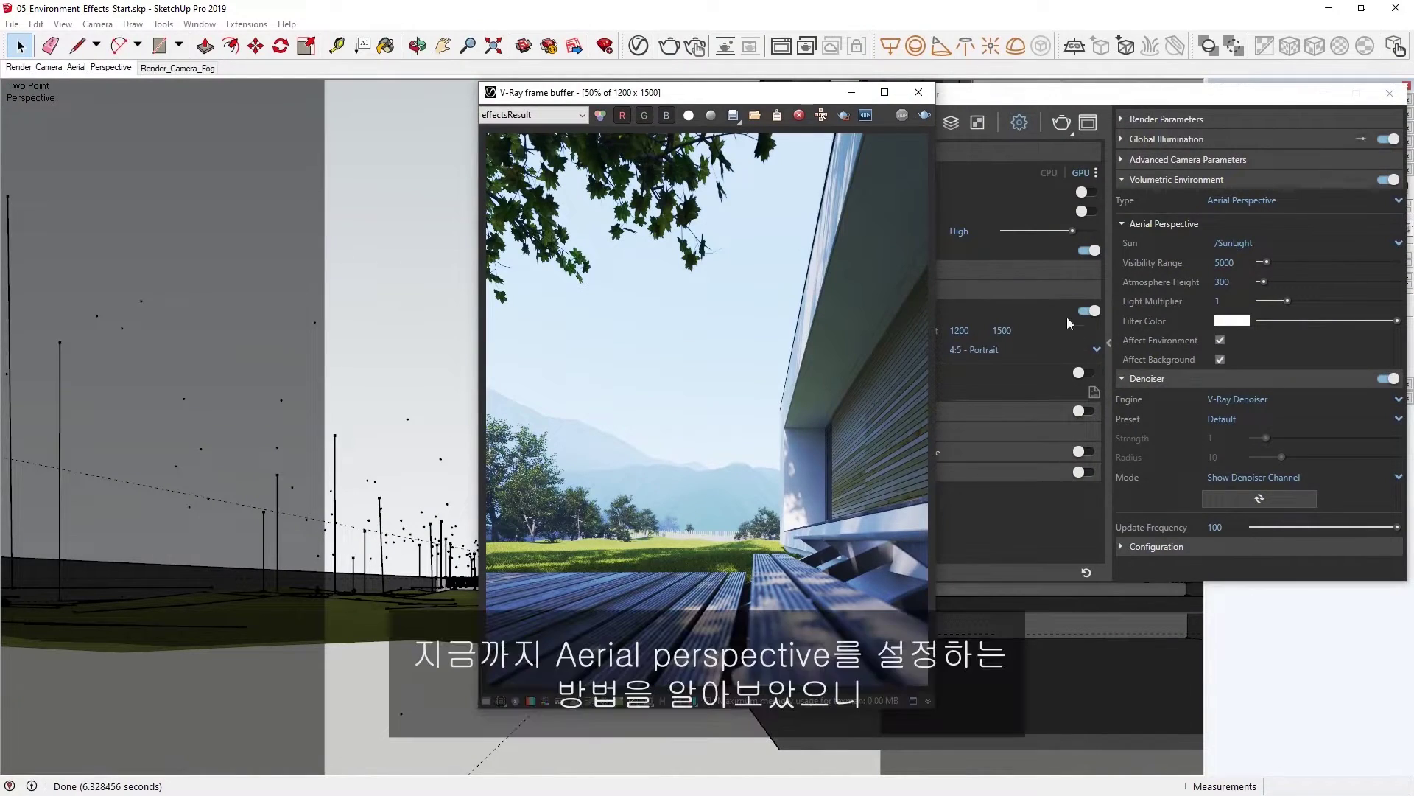
Bring the V-Ray Asset Editor settings in front of the frame buffer
click(1061, 97)
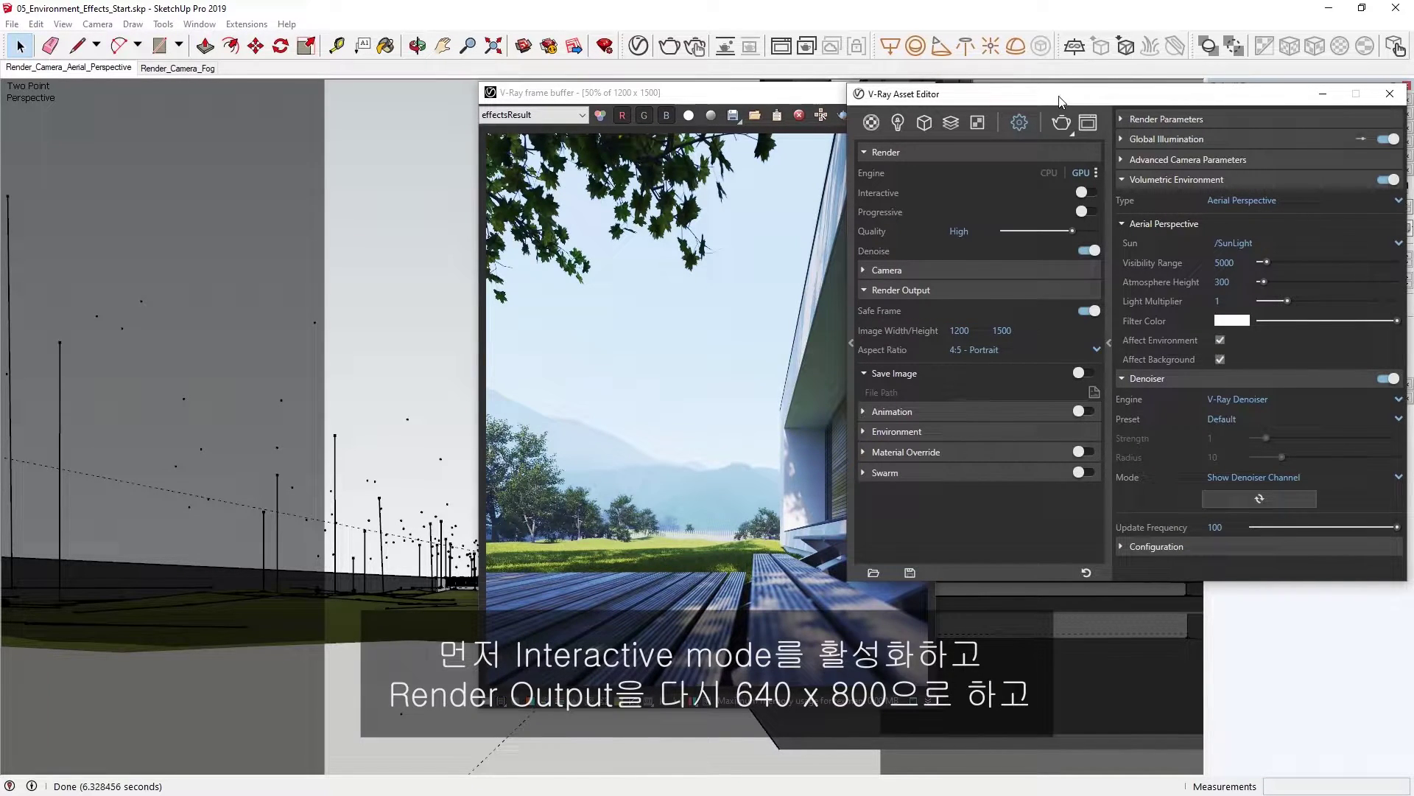
Re-enable Interactive with 640 × 800 output and switch the denoiser to NVIDIA AI
click(1087, 192)
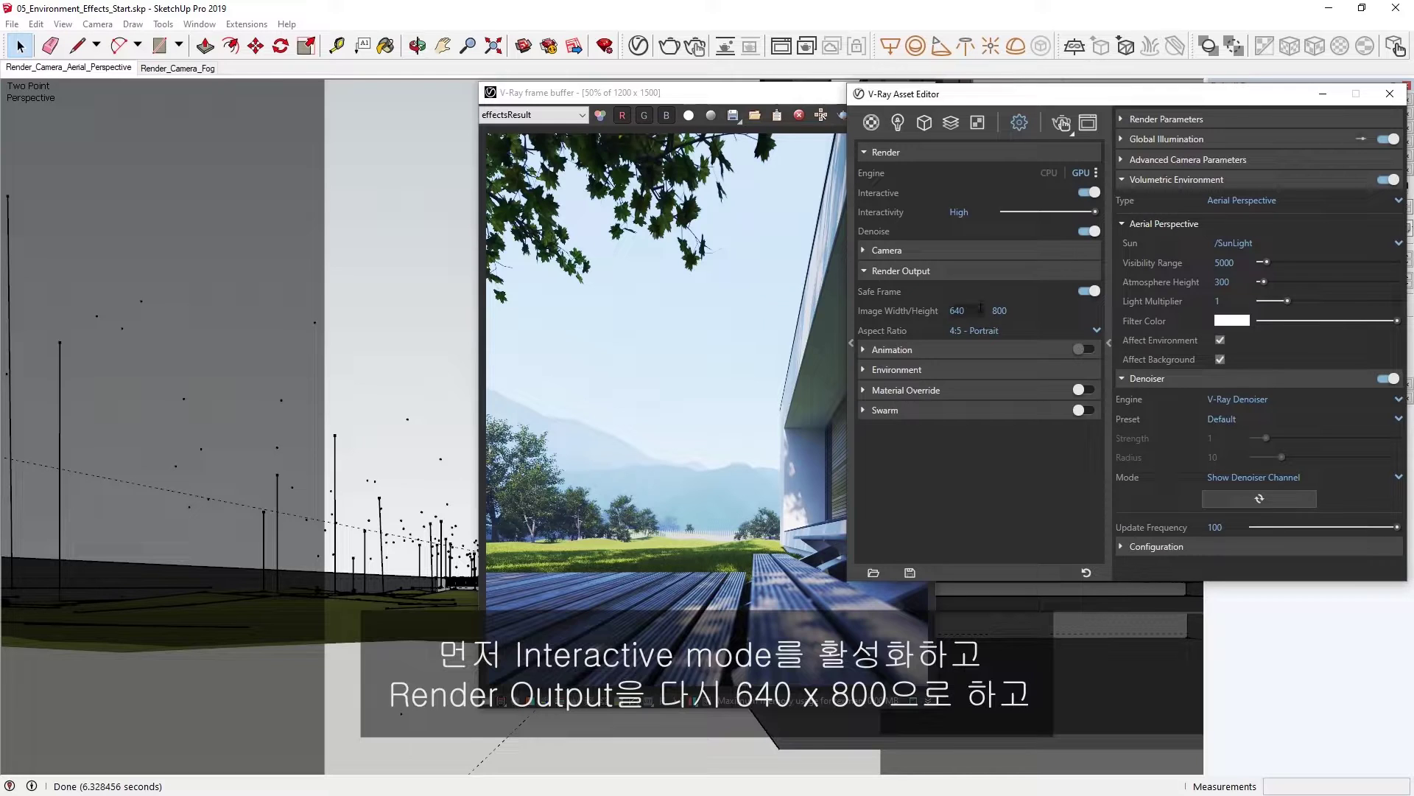
click(1243, 399)
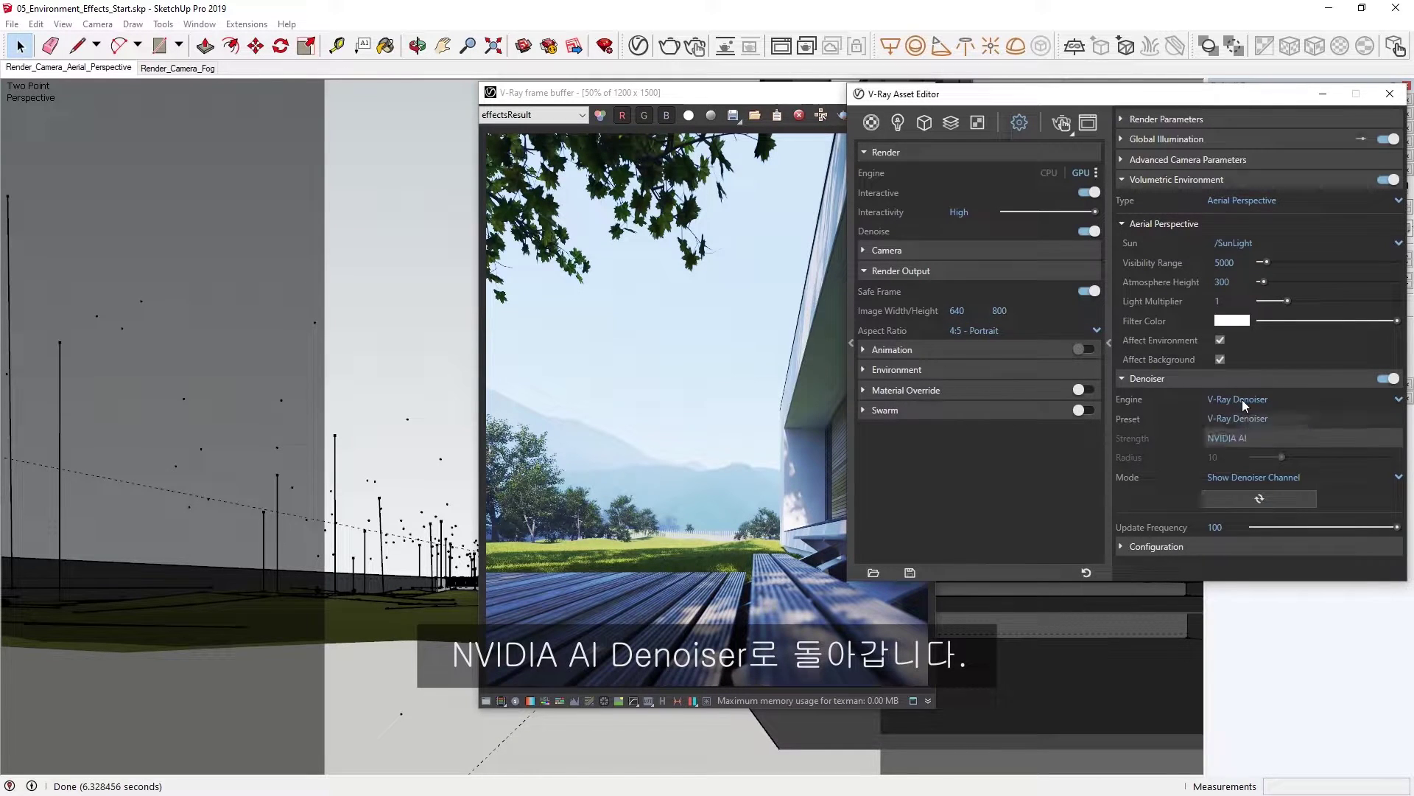
click(1224, 433)
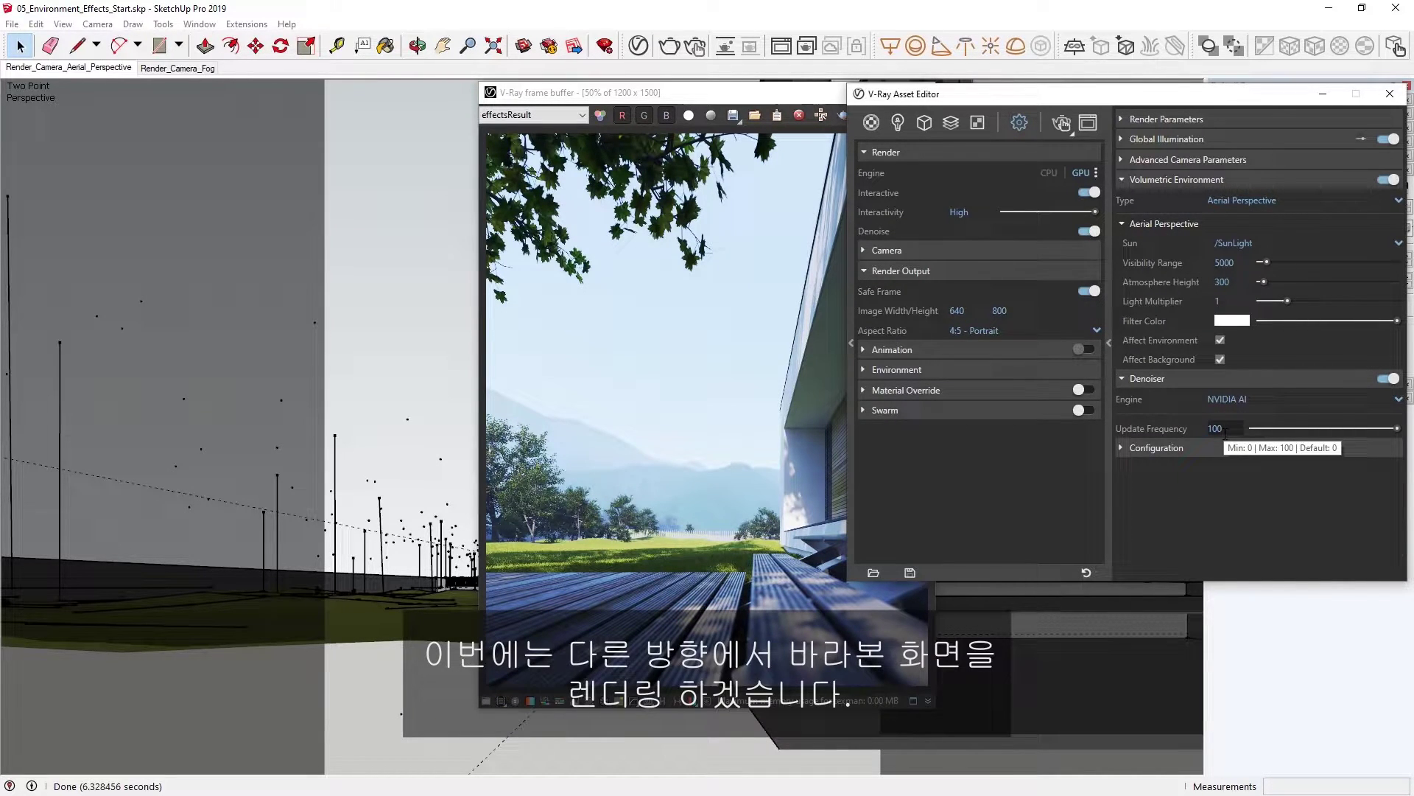
Switch to the Render_Camera_Fog scene, render it interactively, and move the frame buffer left
click(197, 68)
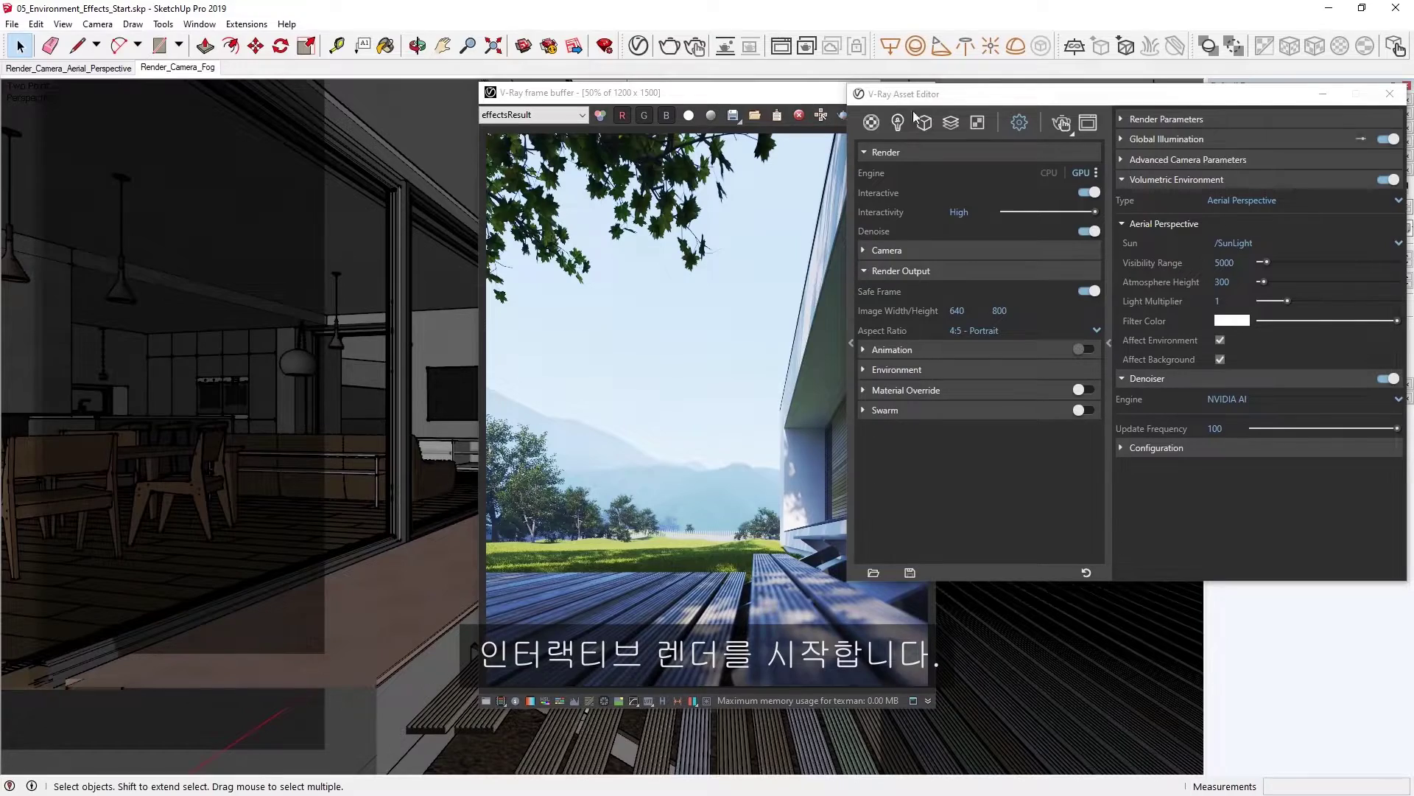
click(1063, 123)
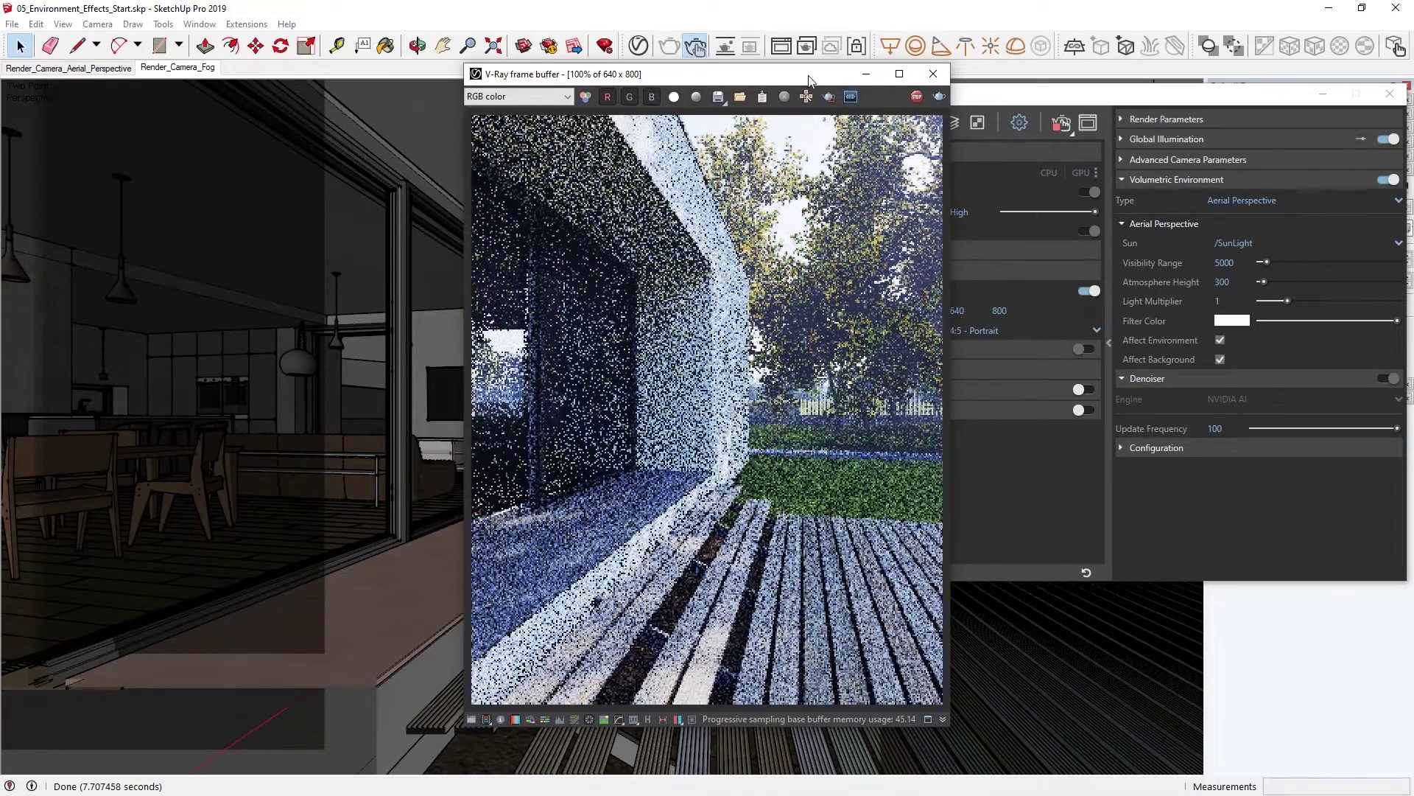
drag(806, 81, 351, 101)
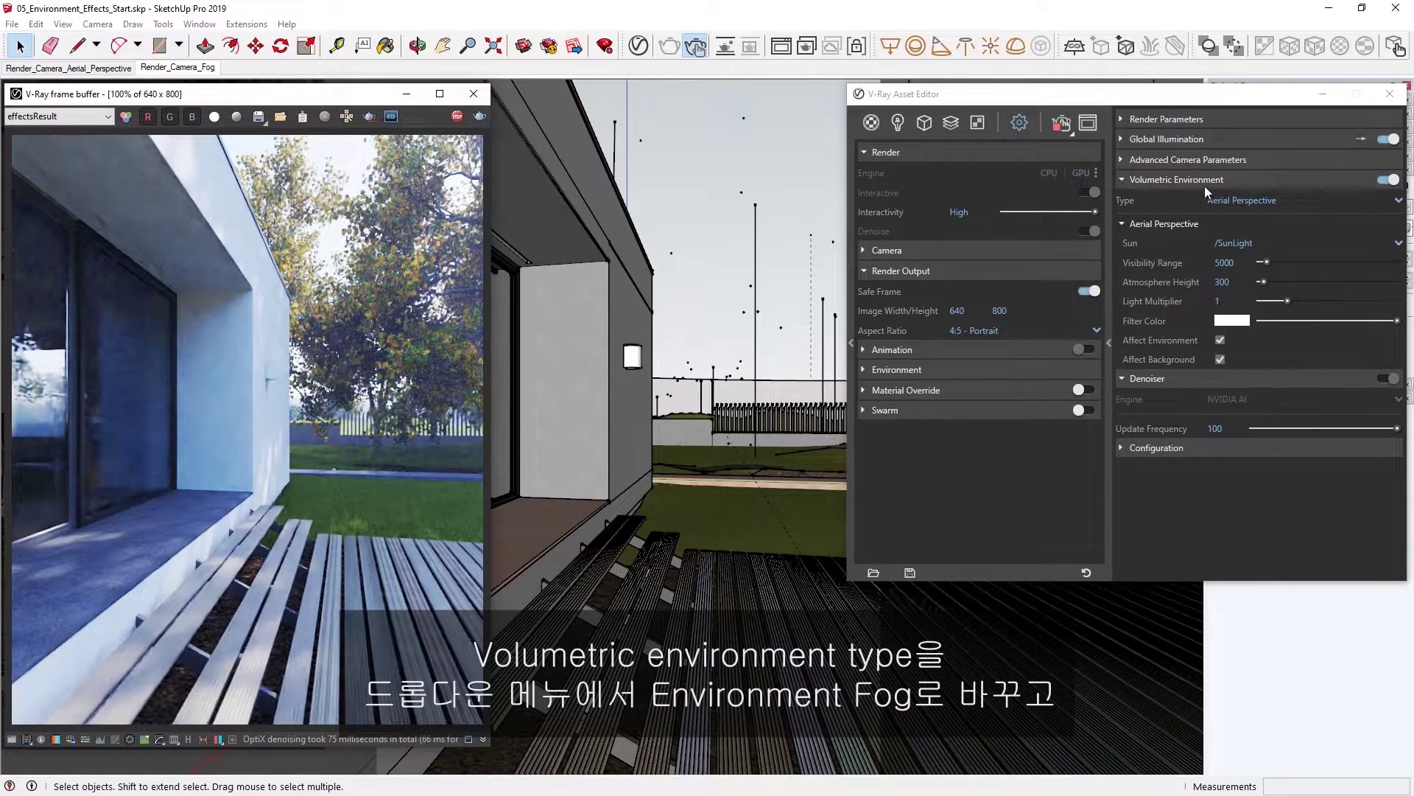
Change the Volumetric Environment type from Aerial Perspective to Environment Fog
click(1257, 198)
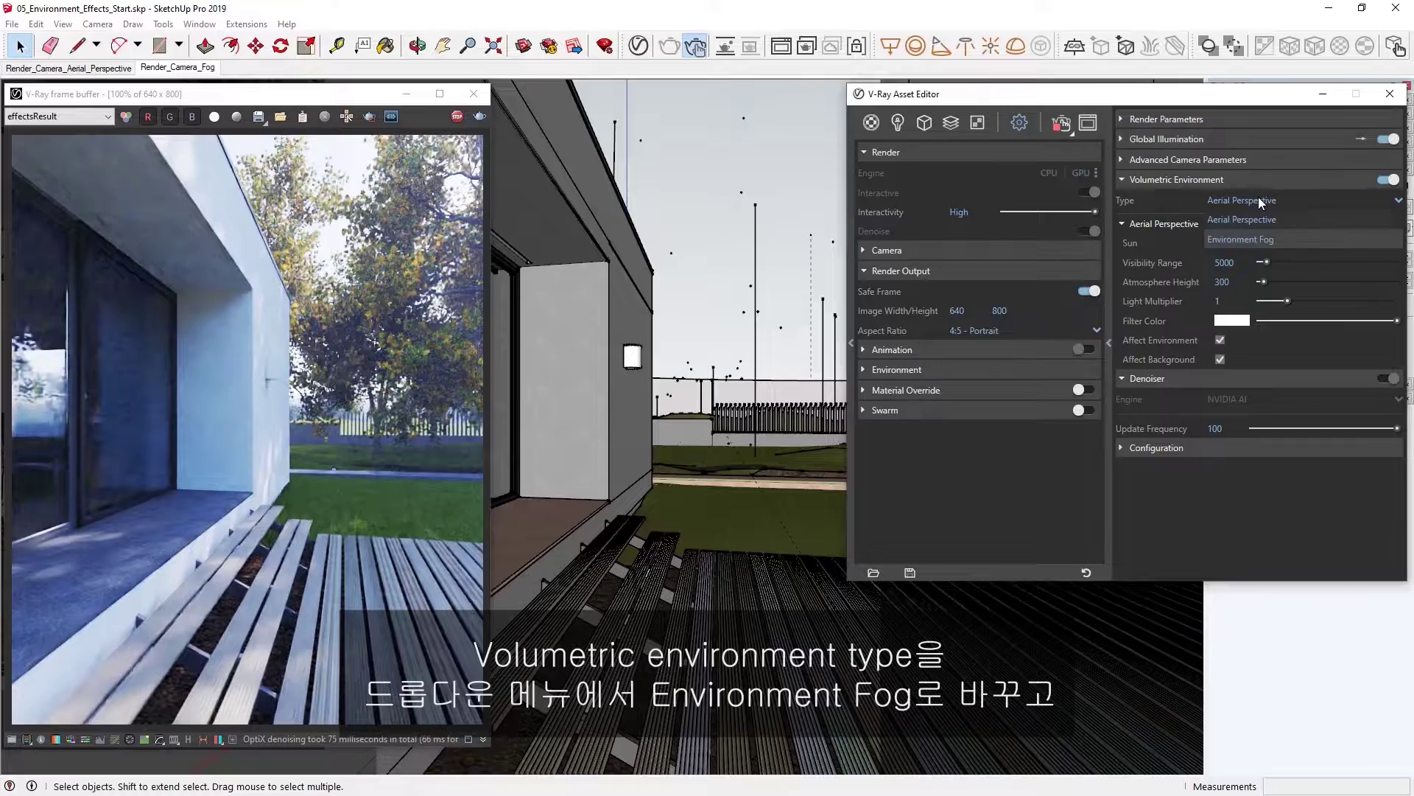
click(1256, 238)
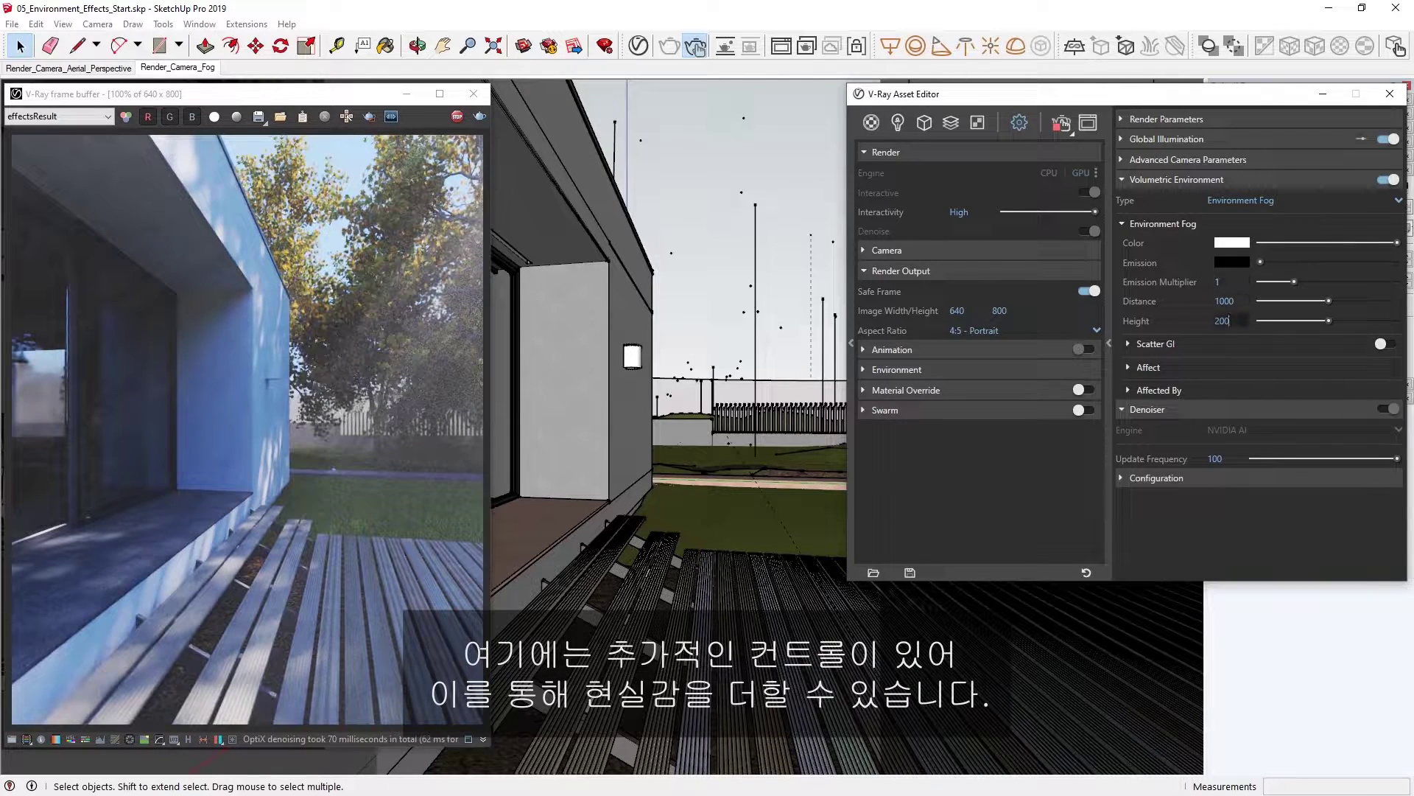
Enter 1000 as the Environment Fog height to thicken and darken the fog
click(1225, 322)
text(1000)
key(Return)
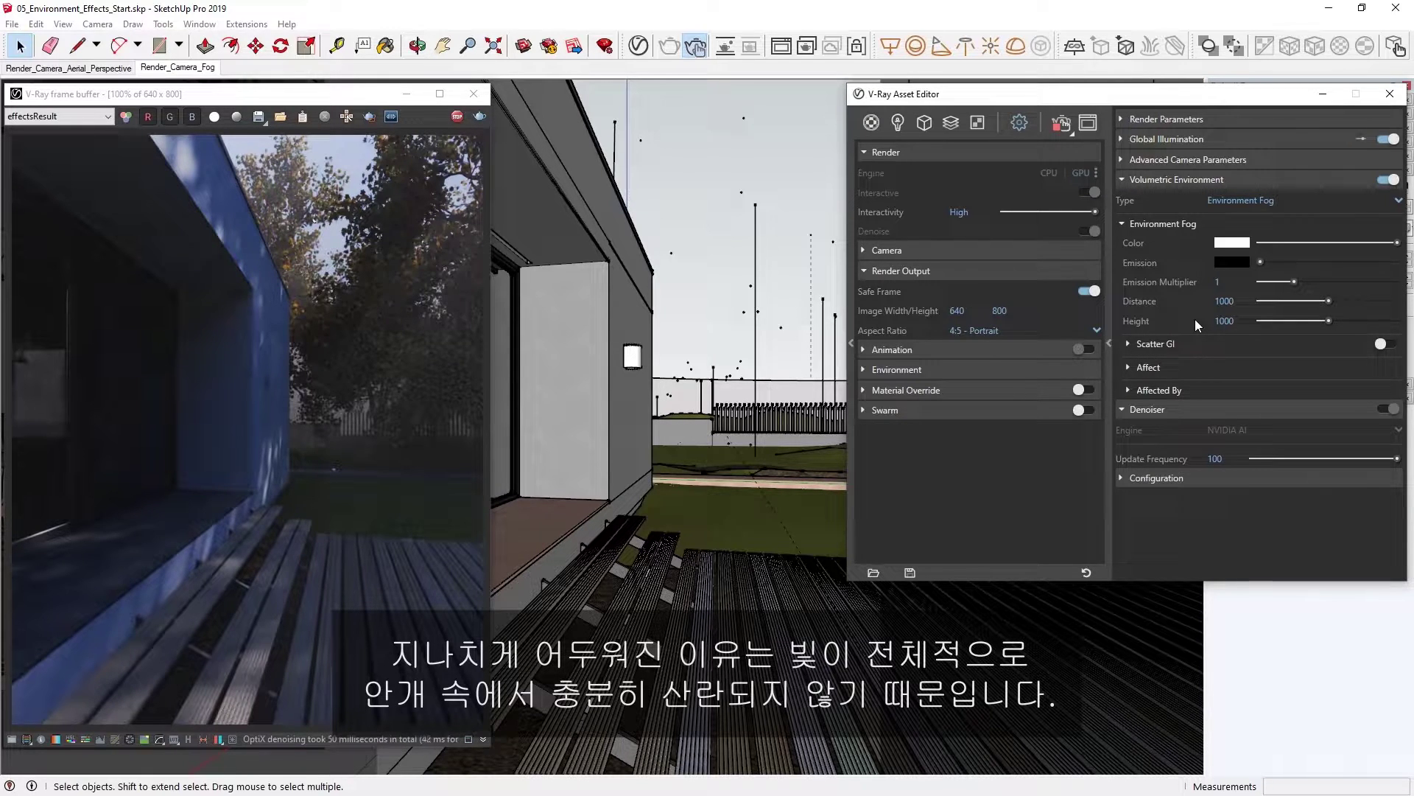
Switch on Scatter GI under Environment Fog
click(1387, 344)
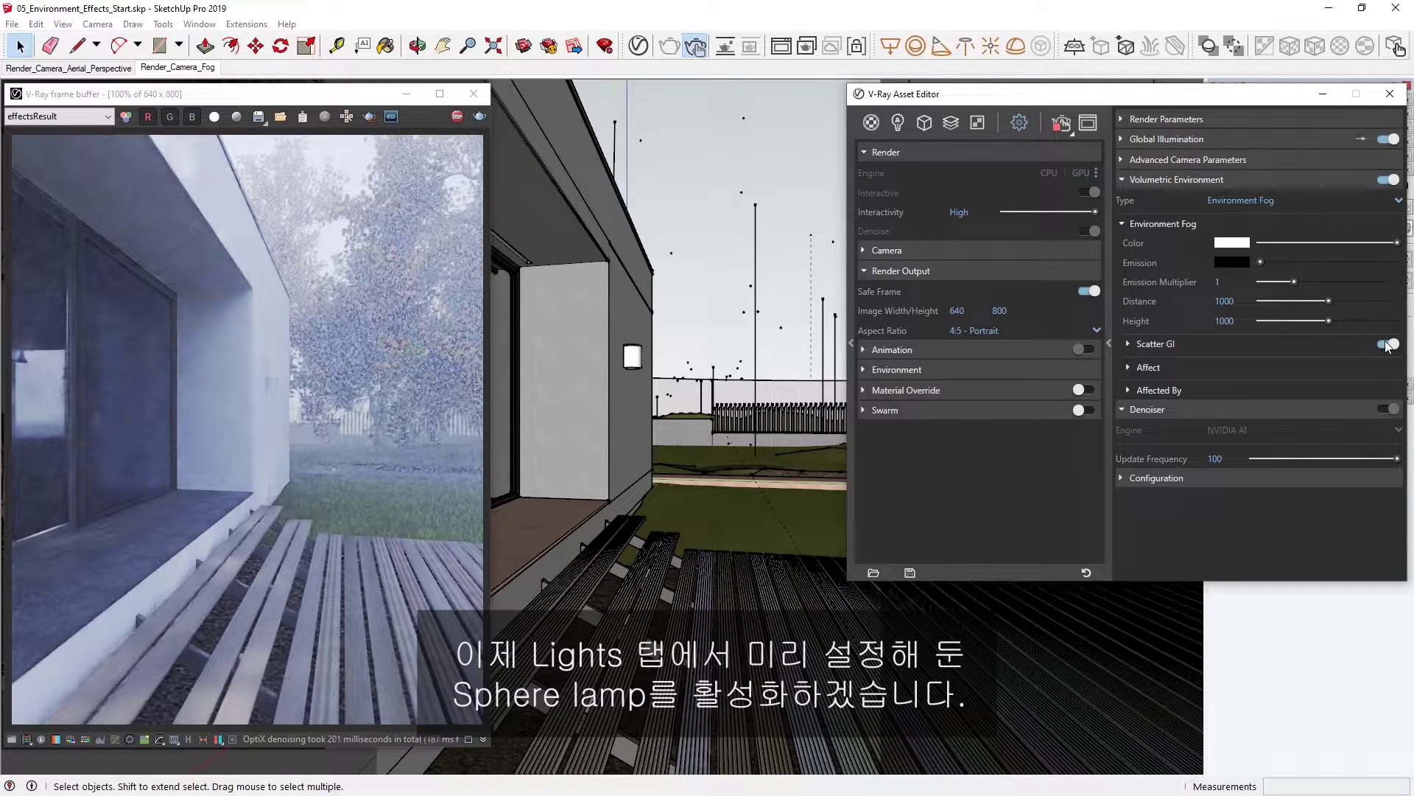
In the Asset Editor's scene lights list, enable the Sphere Light_Wall lamp
click(896, 123)
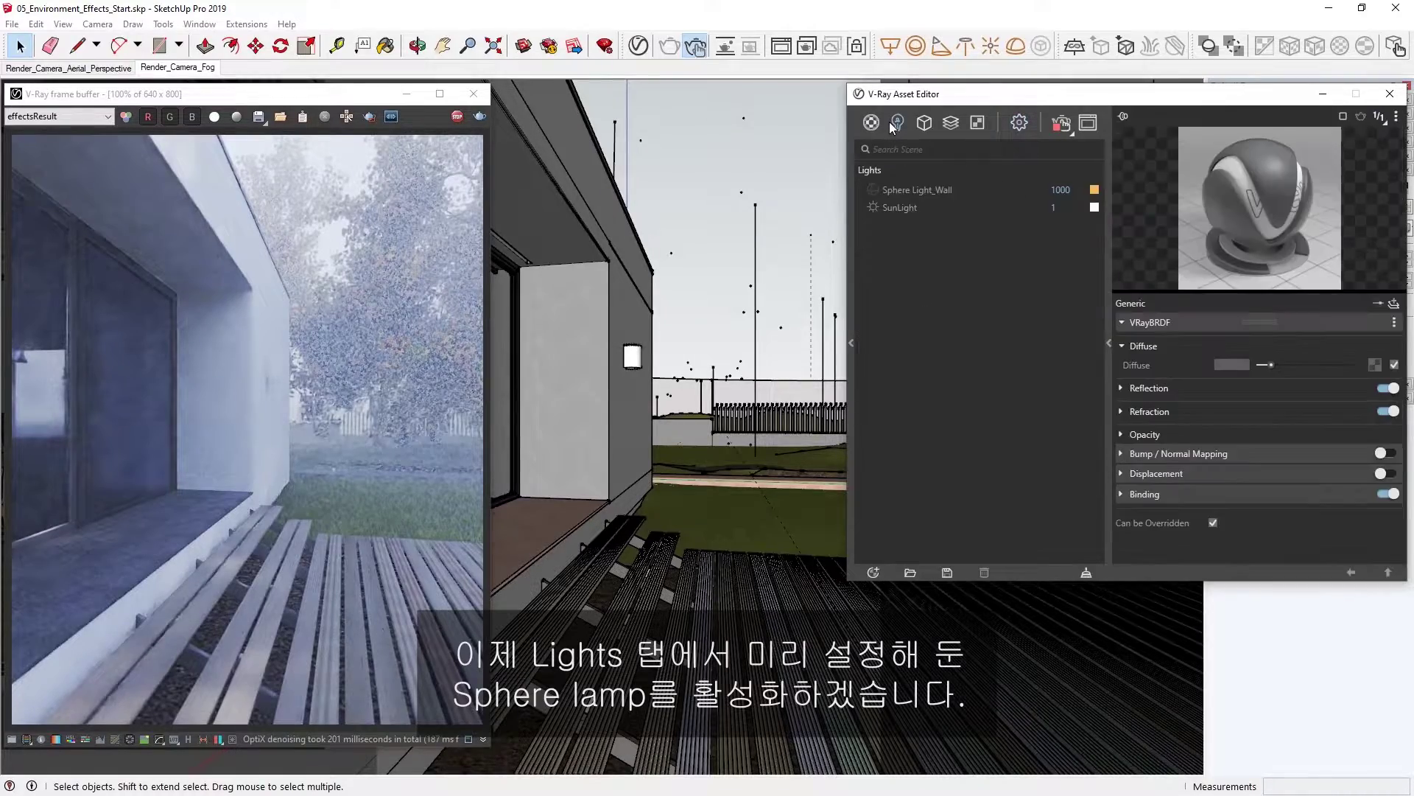
click(872, 190)
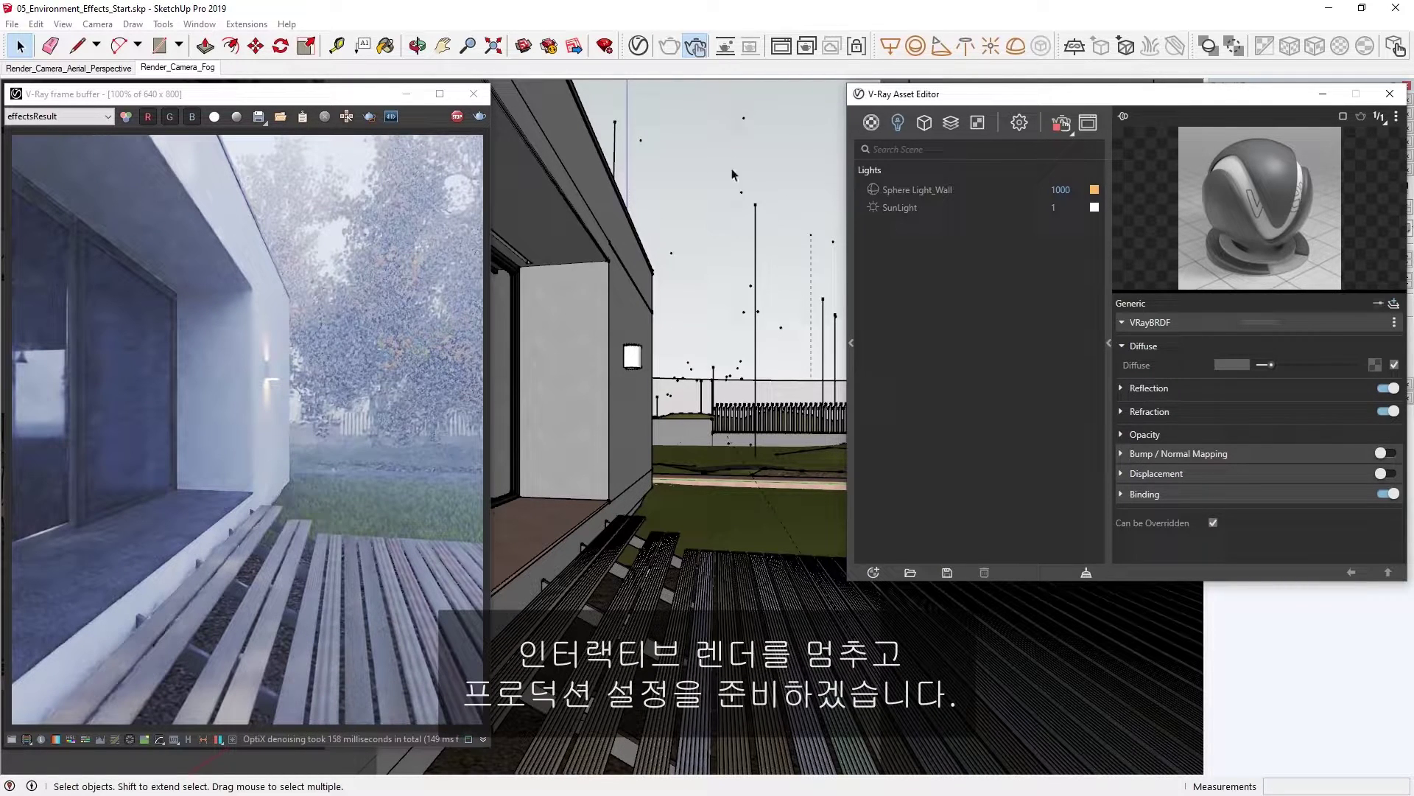
Turn Interactive off, set 1200 × 1500 with V-Ray Denoiser, and start the production render
click(456, 117)
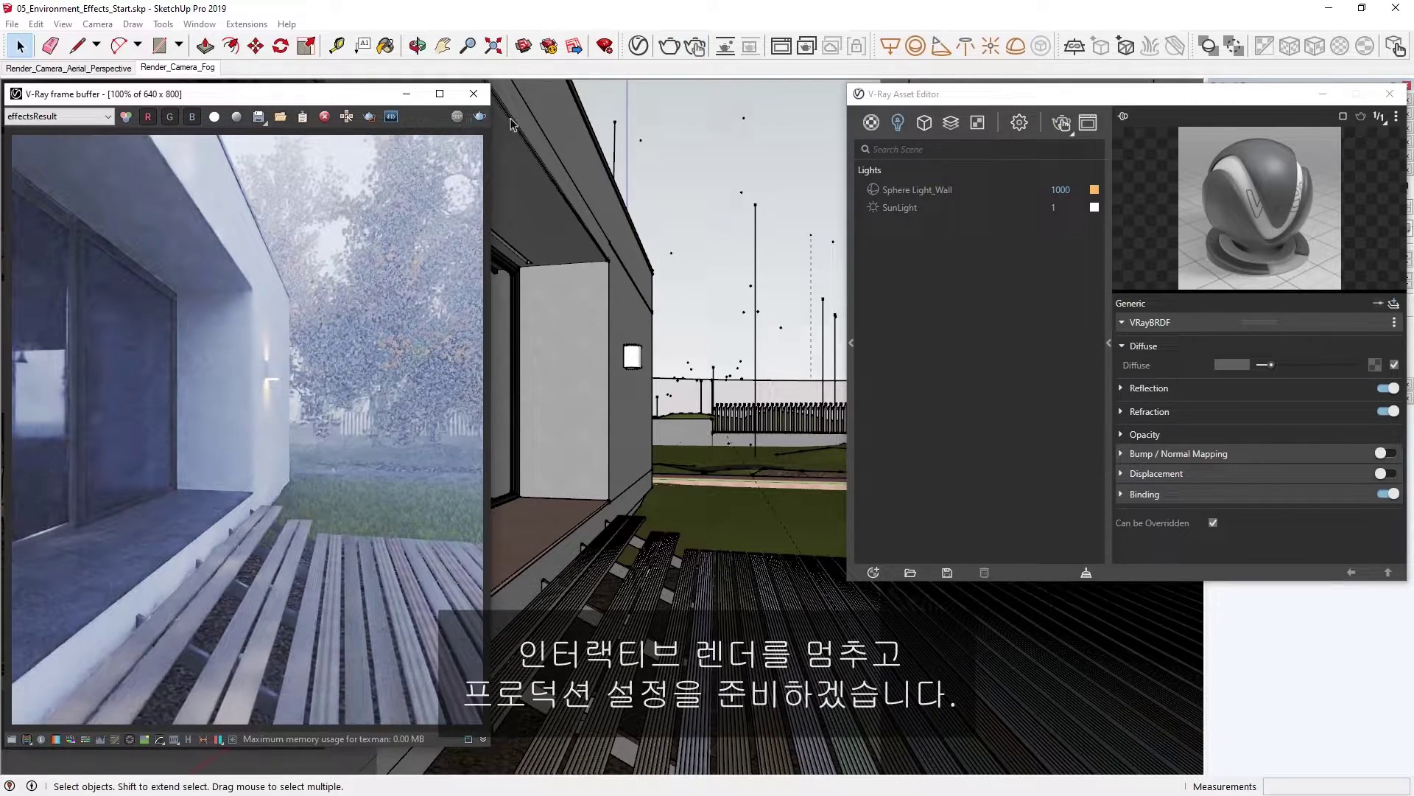
click(1019, 124)
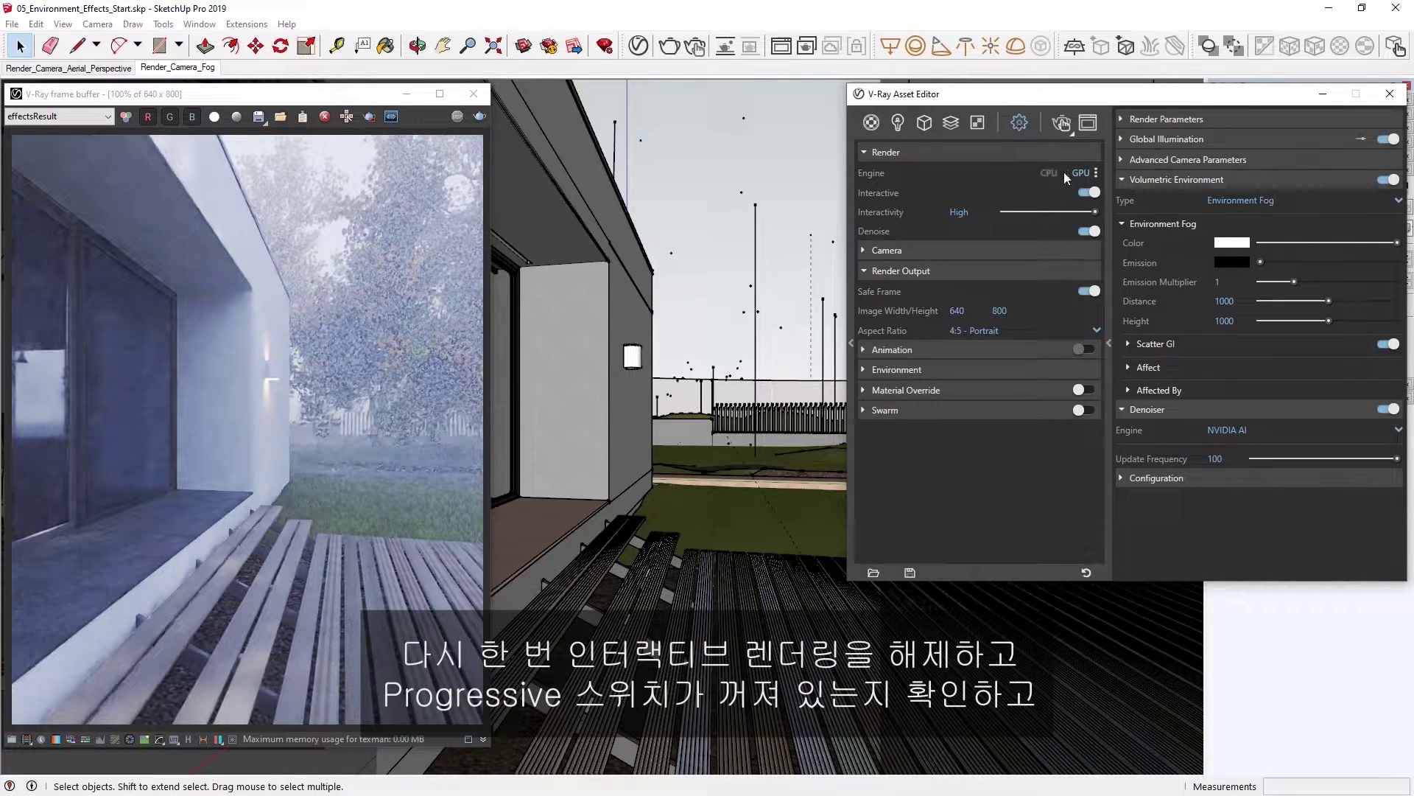
click(1088, 192)
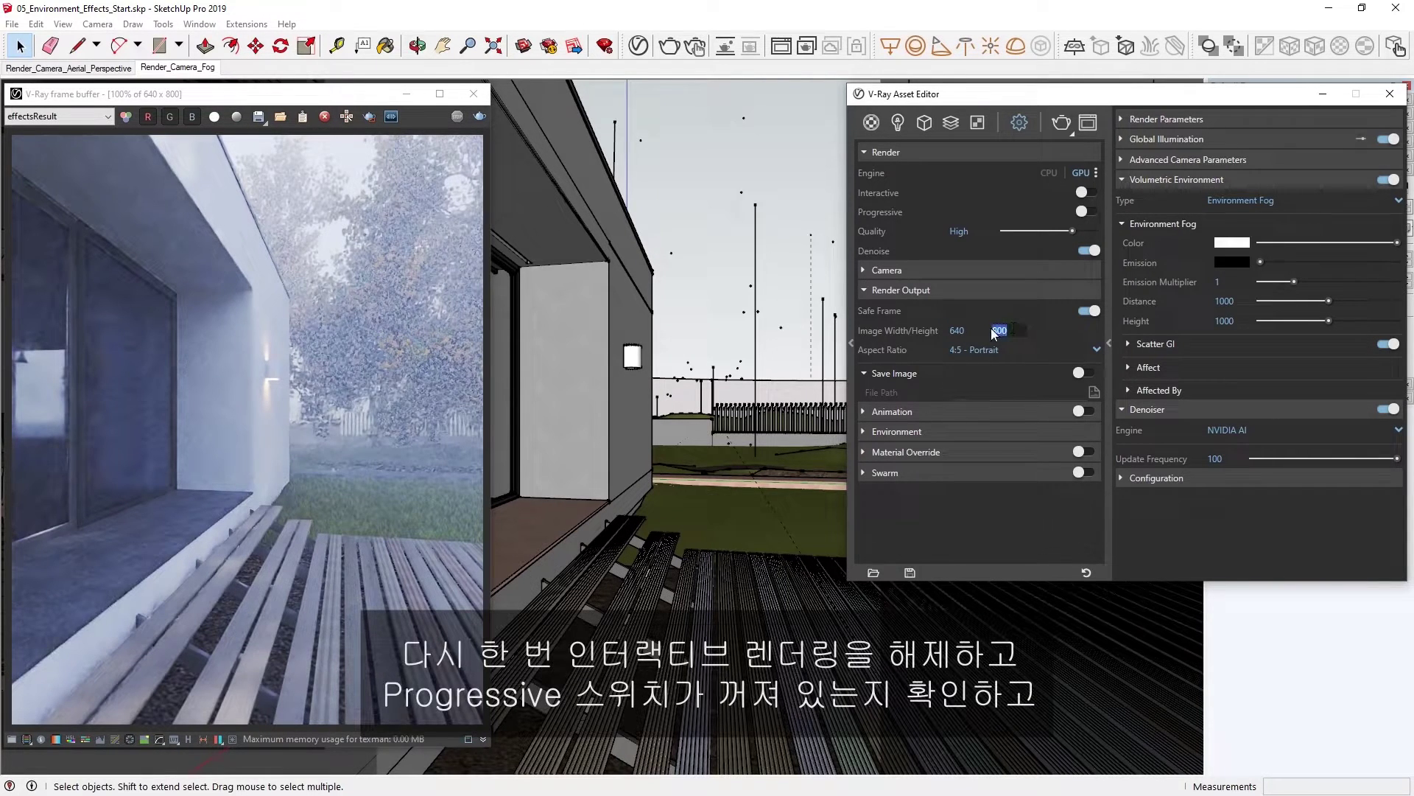
drag(994, 330, 992, 331)
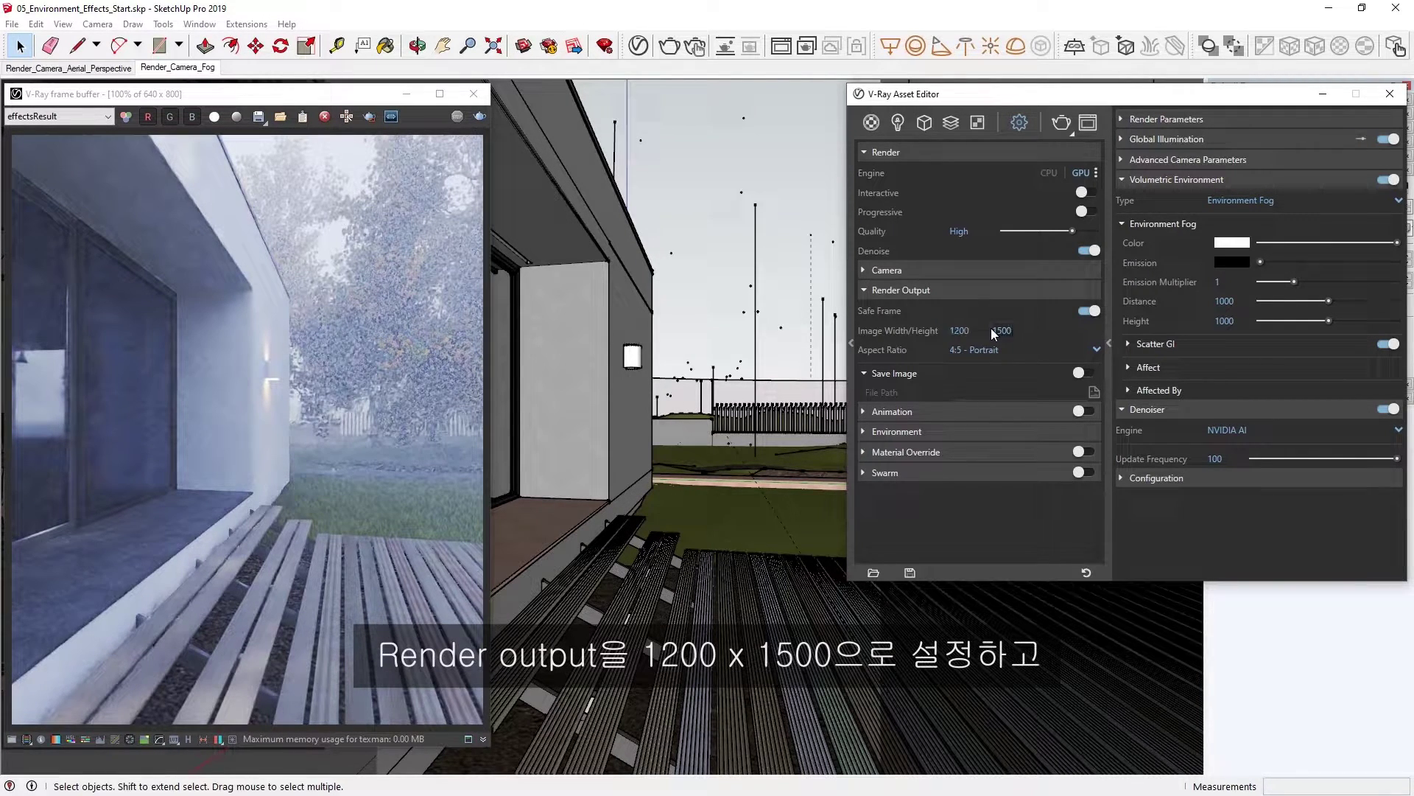
click(1226, 429)
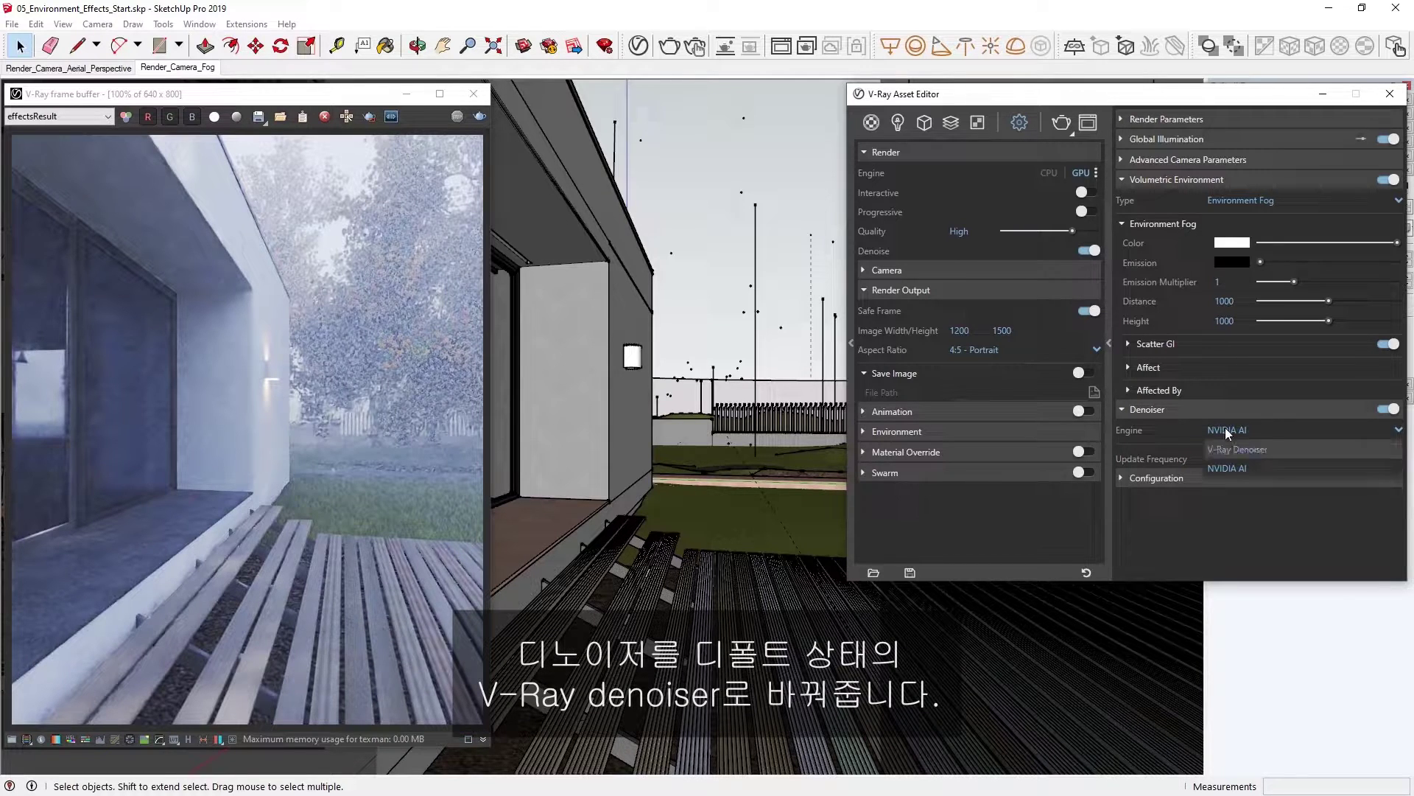
click(1236, 448)
click(1065, 122)
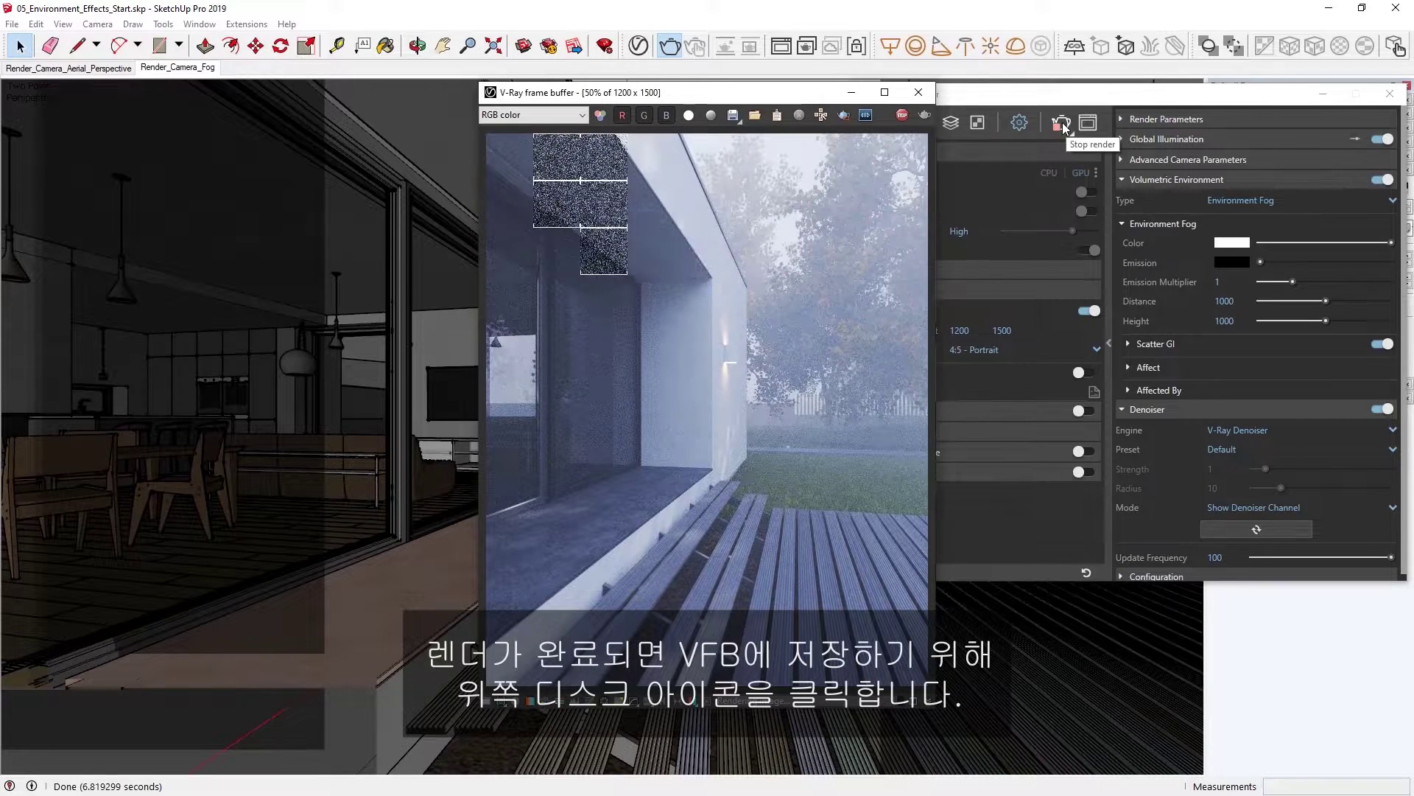
Save the frame buffer image as PNG file Environmental_Fog_Render in 05_Environment_Effects
click(734, 115)
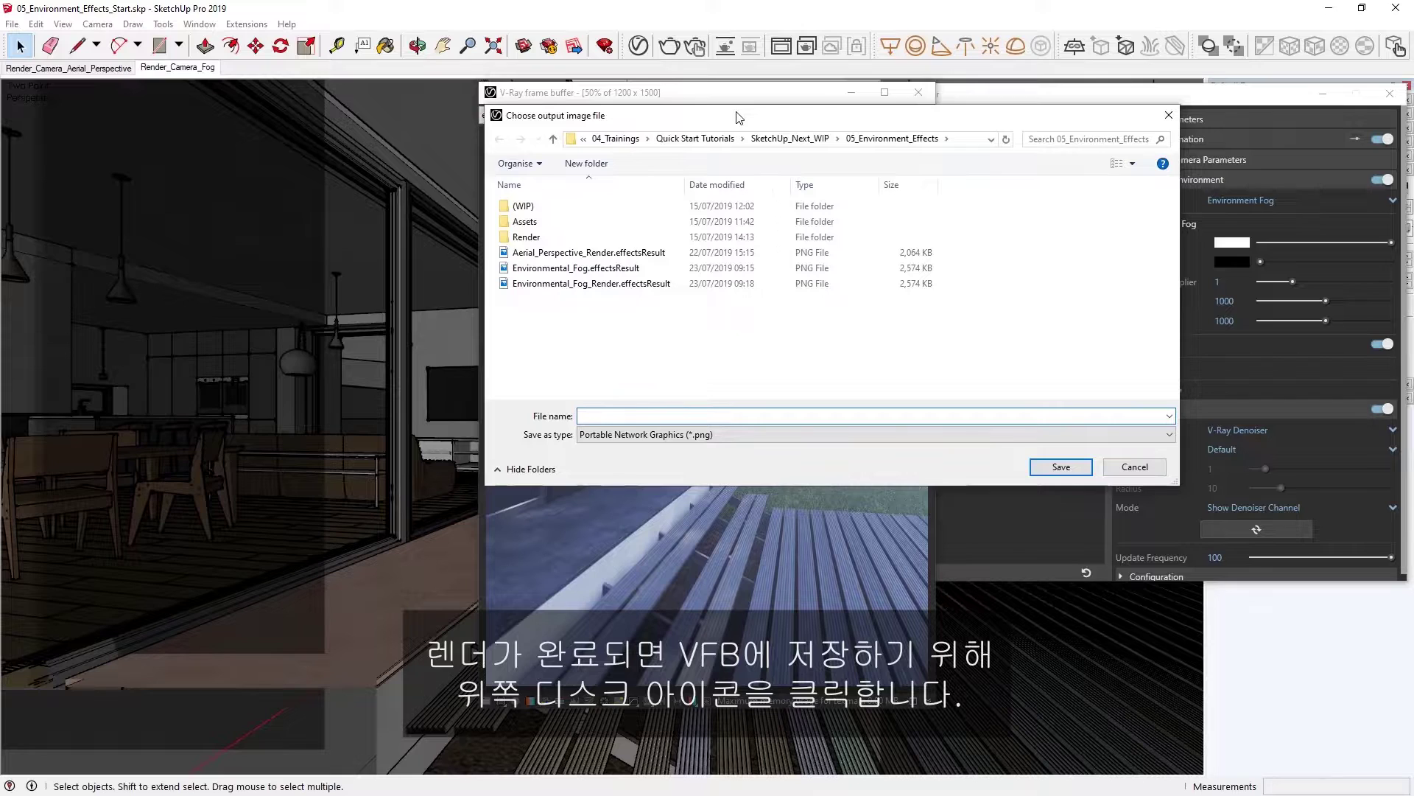
text(Environmental_Fog_Render)
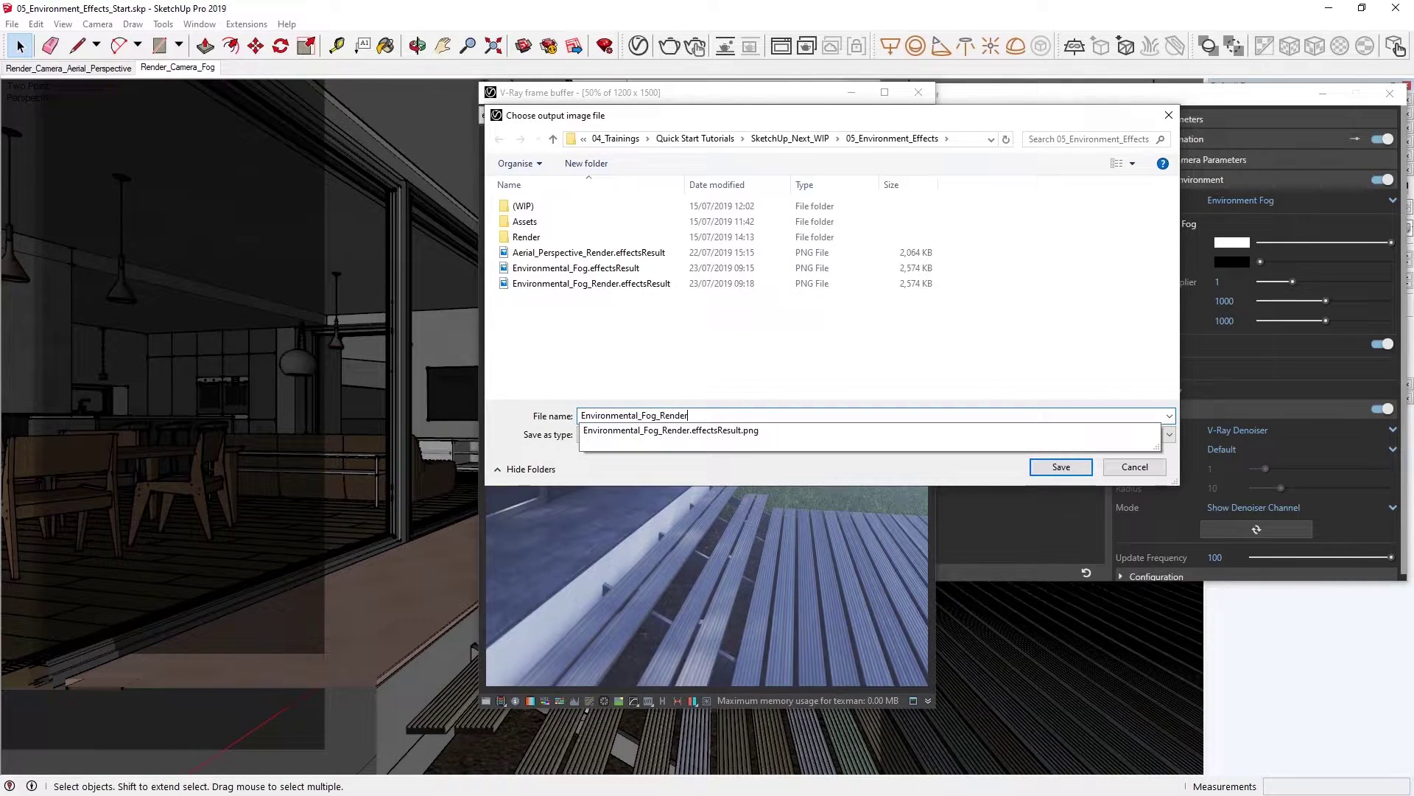
click(1061, 466)
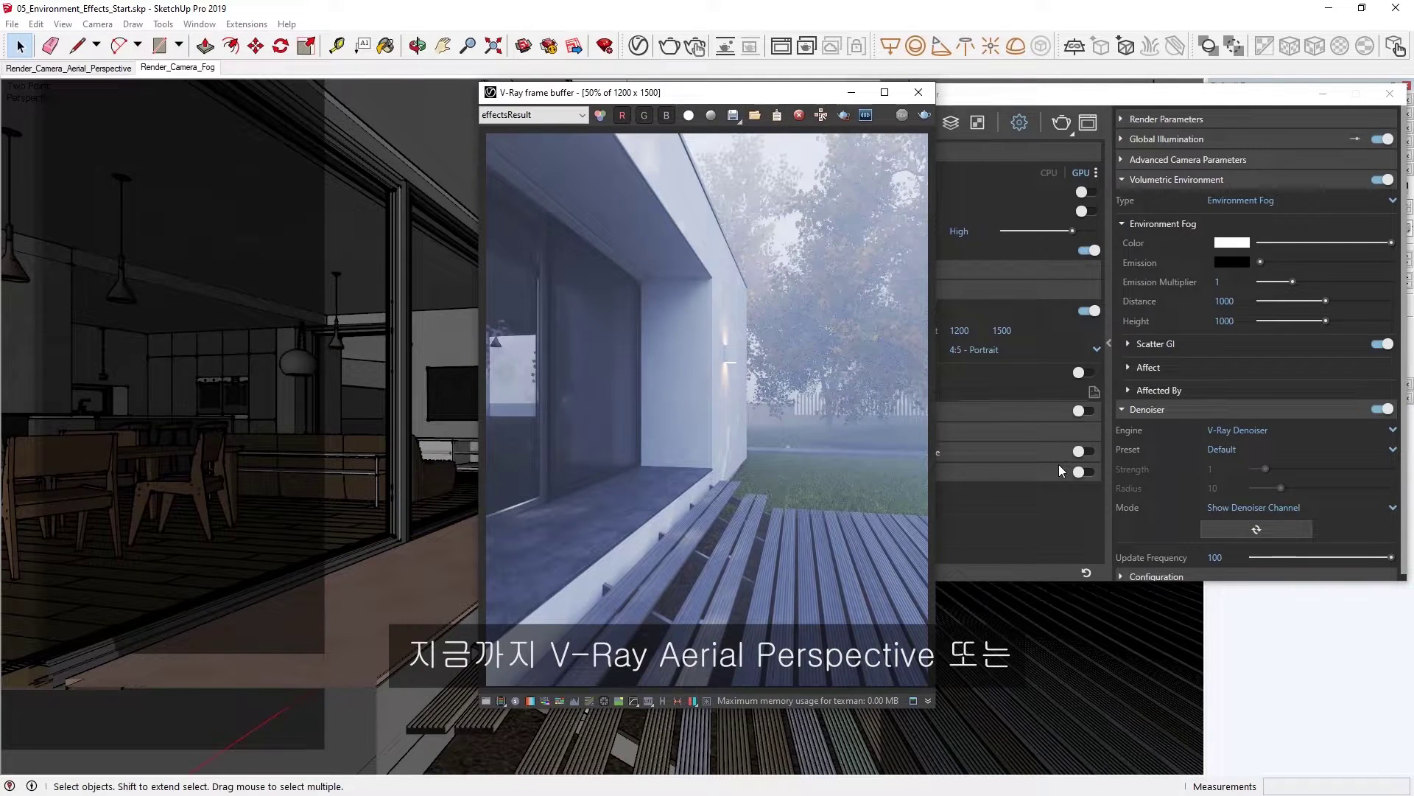